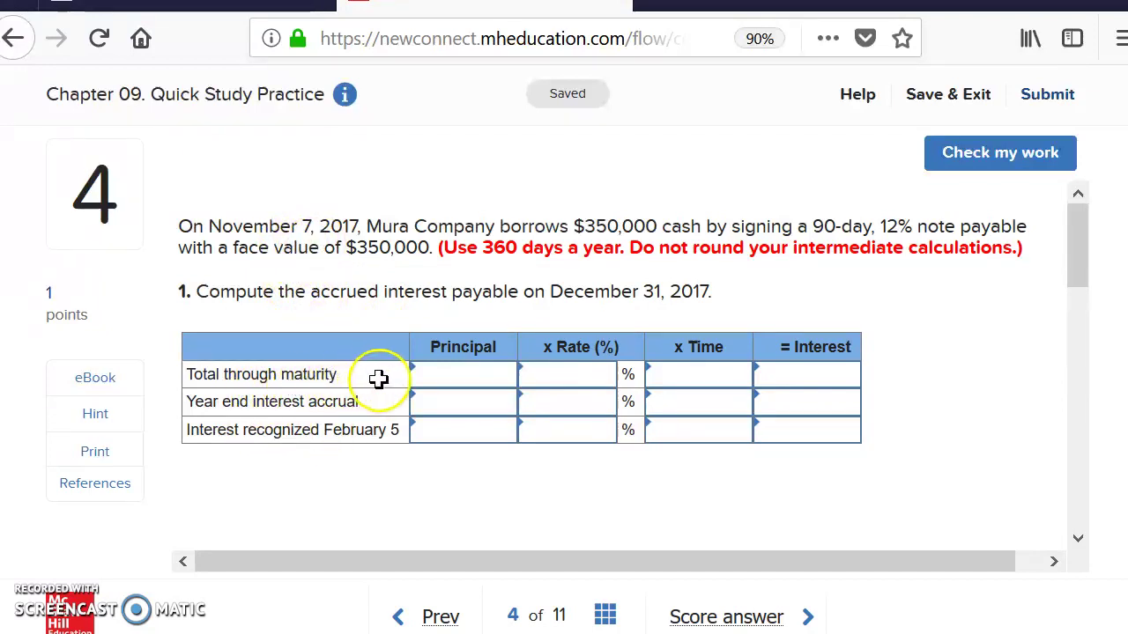
Step: Enter a principal of 350000 and a rate of 12 in the Total through maturity row
click(441, 376)
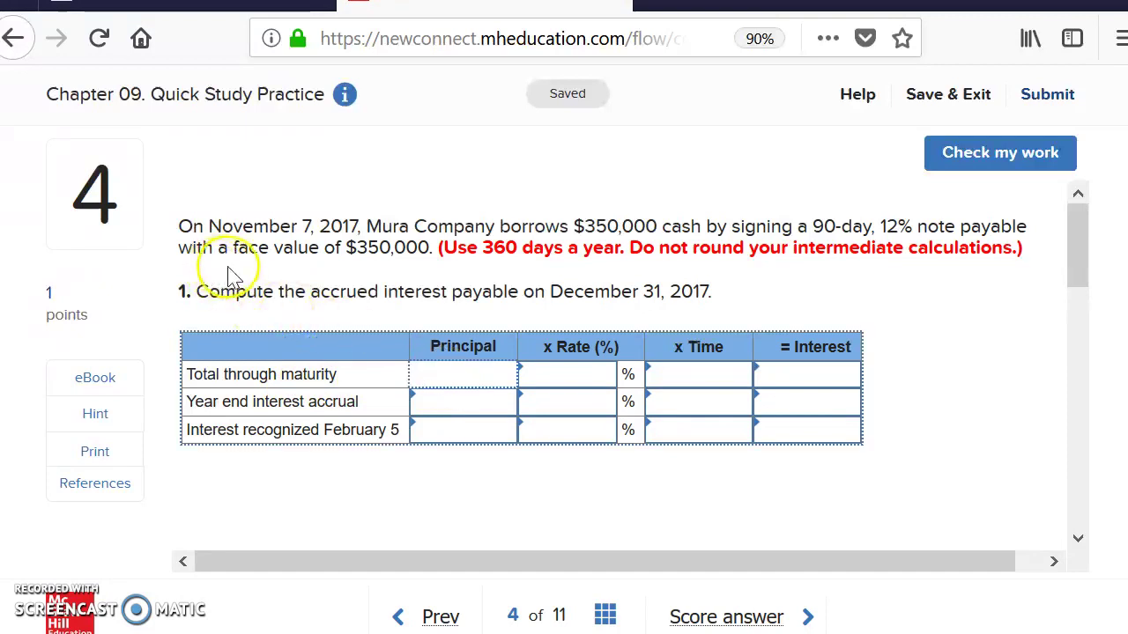
text(350000)
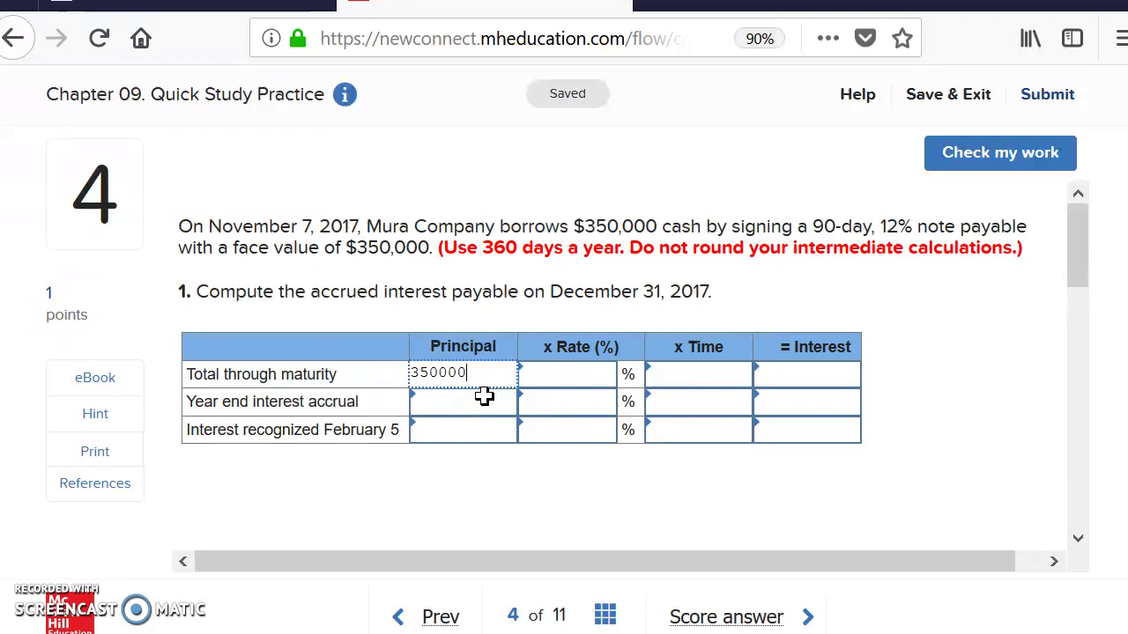
click(545, 371)
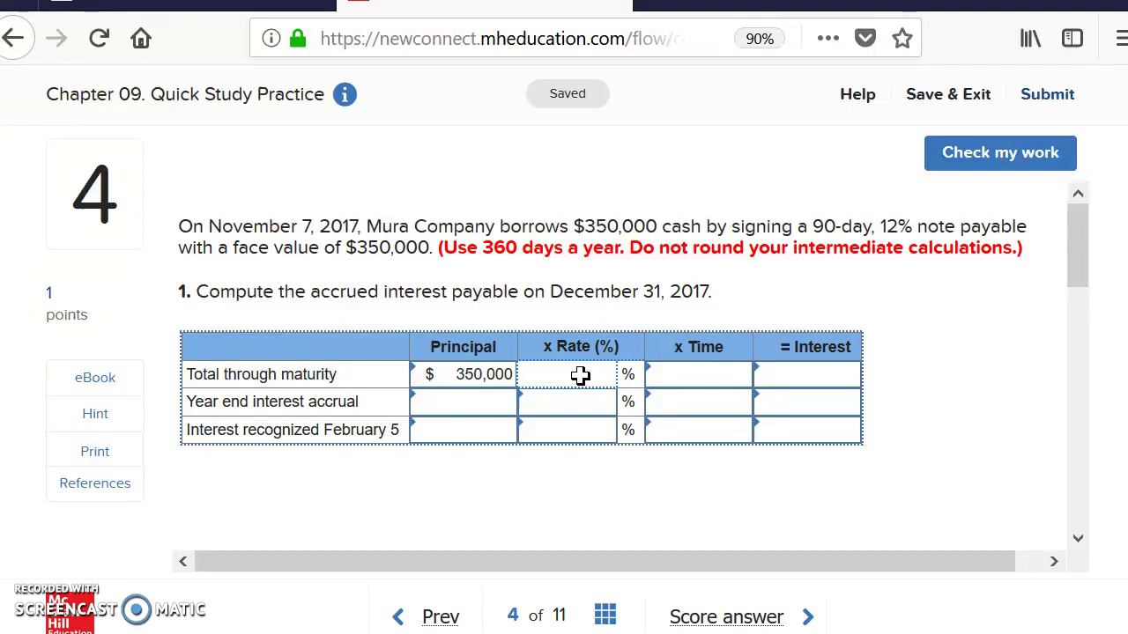
text(12)
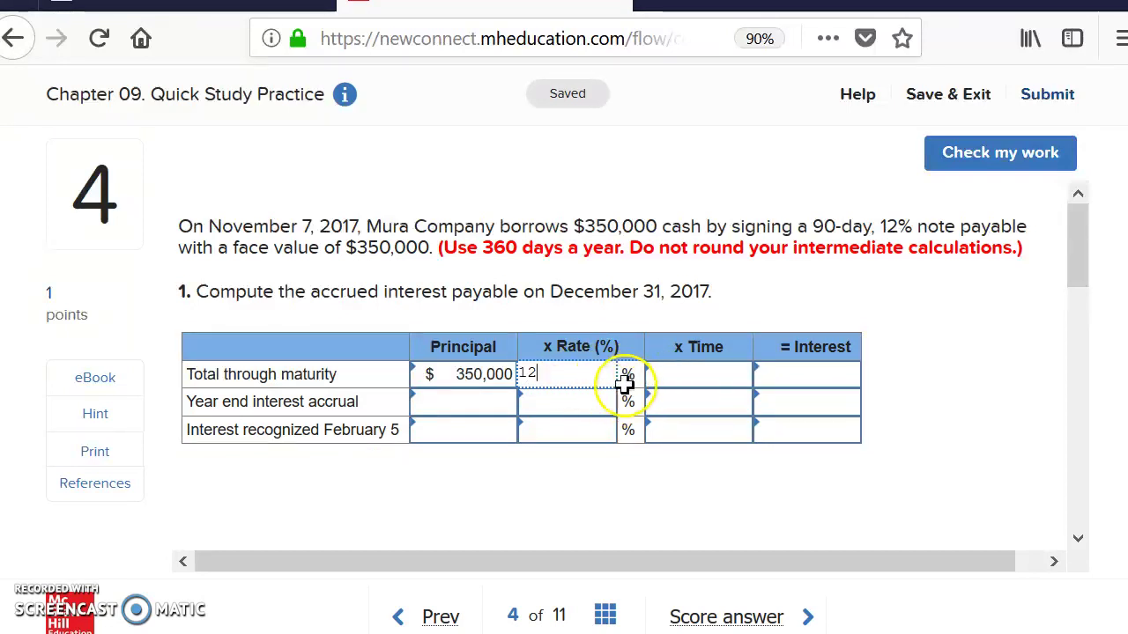
key(Tab)
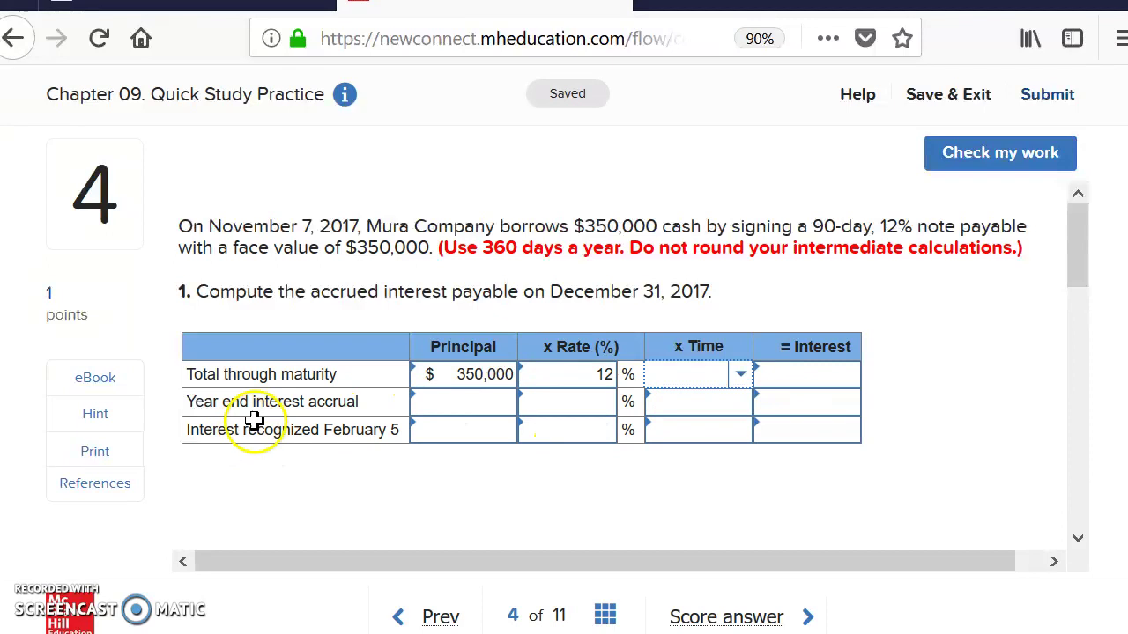
Step: Switch to Calculator, compute the days from November 7 to December 31 as 30 − 7 + 31, and return to the question
click(453, 405)
click(458, 403)
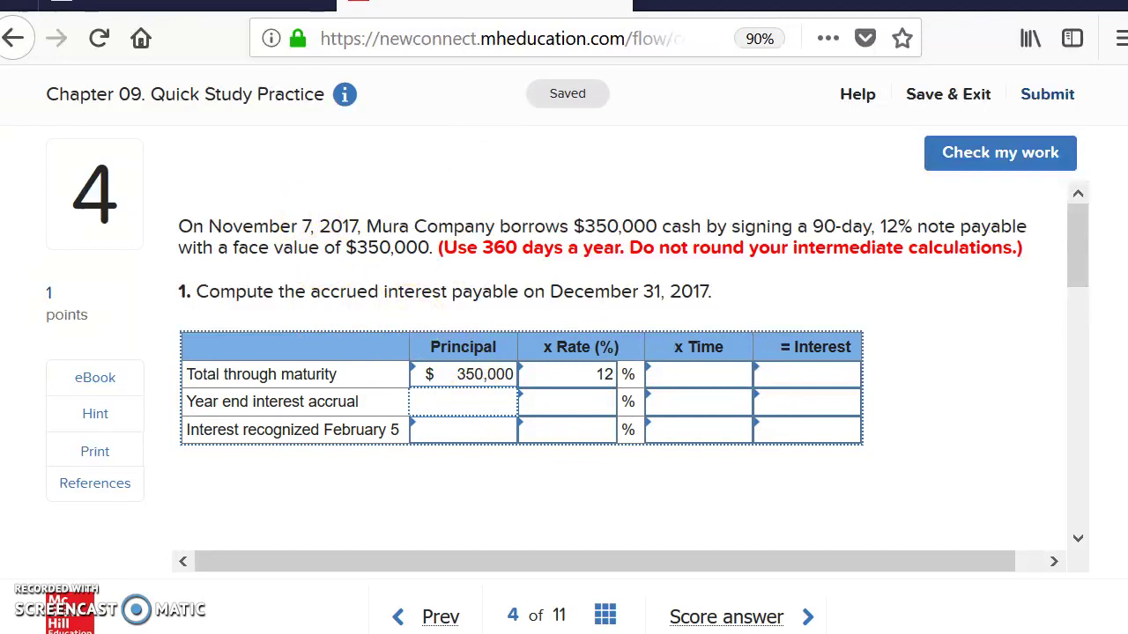
key(alt+Tab)
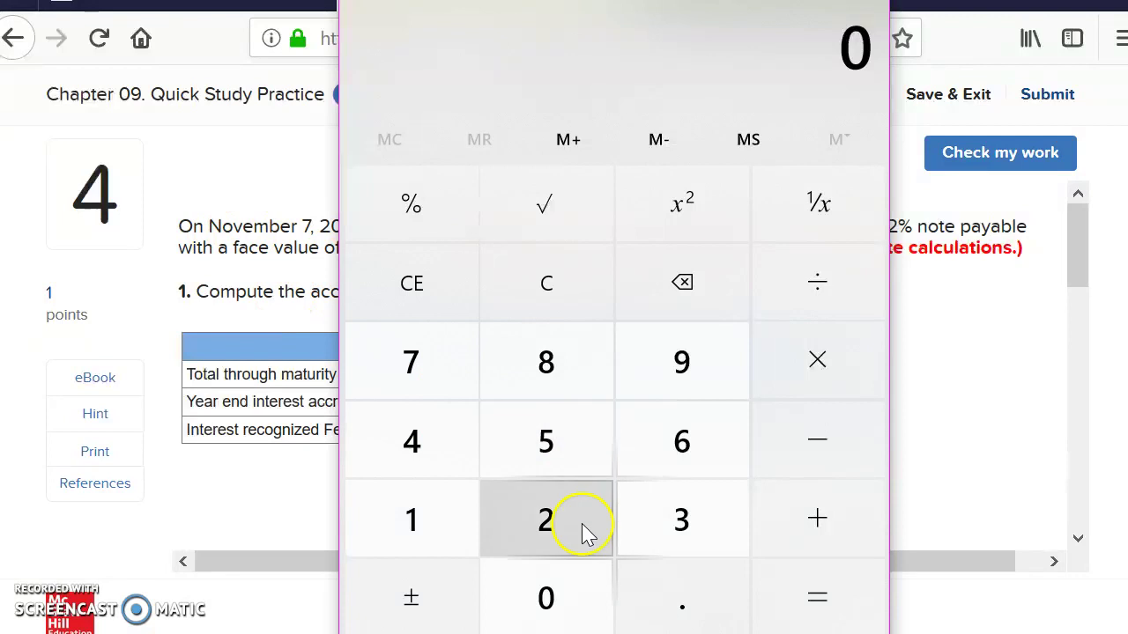
click(684, 528)
click(536, 597)
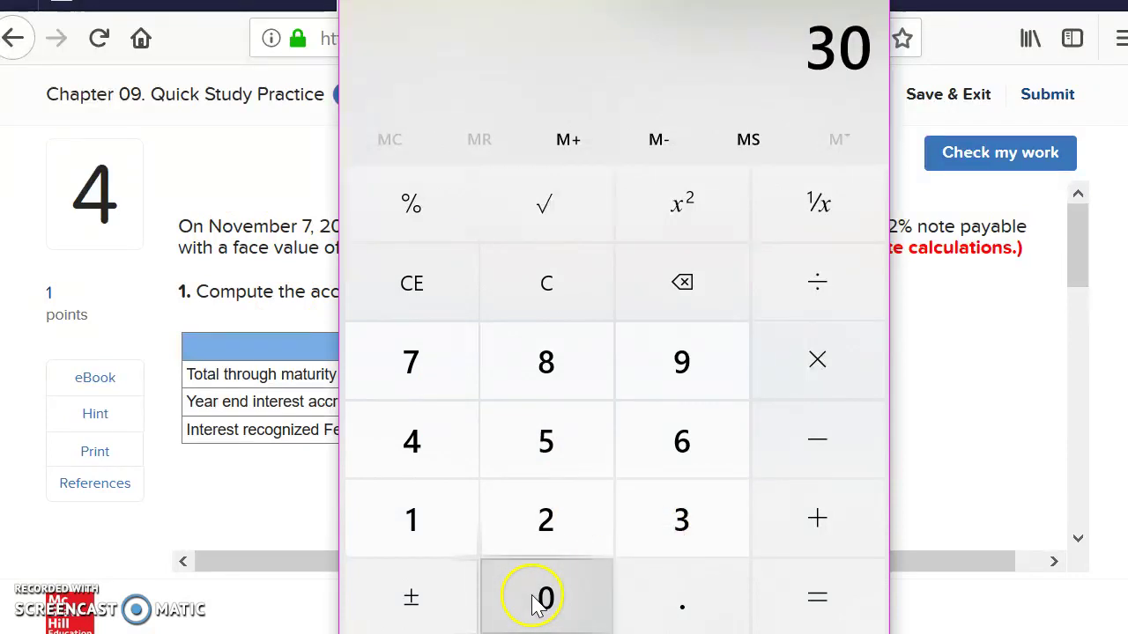
click(820, 444)
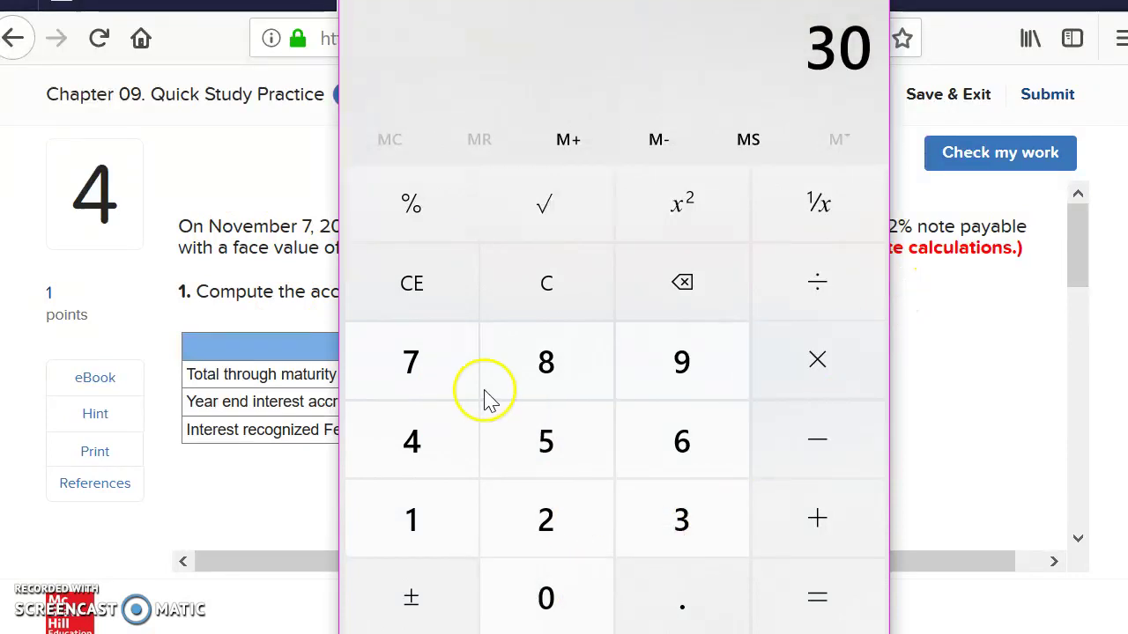
click(408, 372)
click(800, 621)
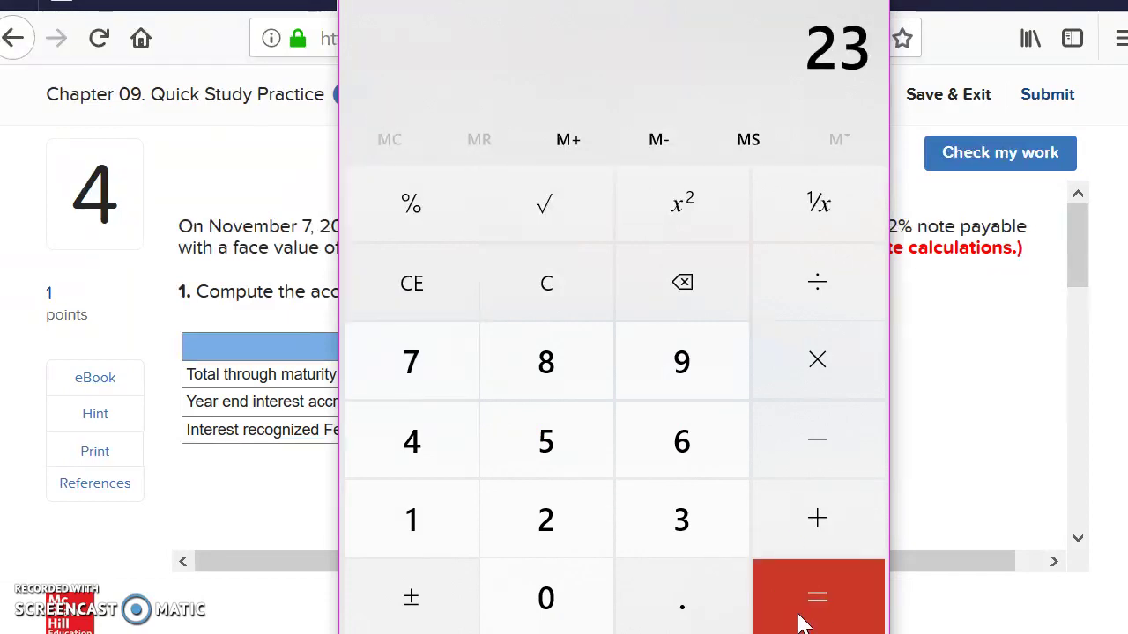
click(783, 555)
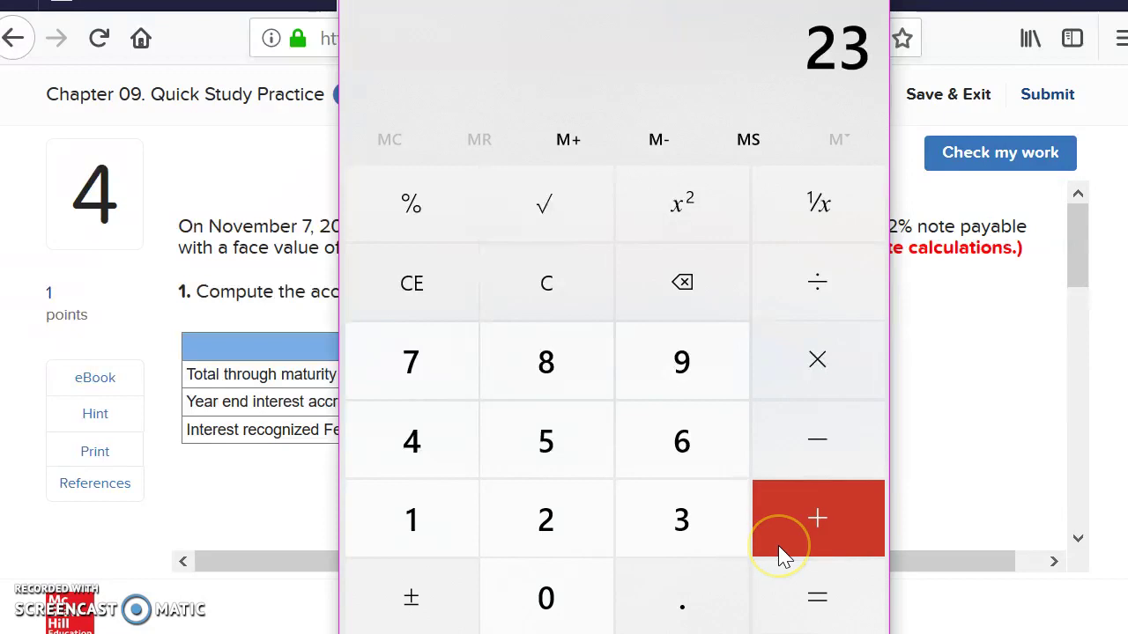
click(680, 538)
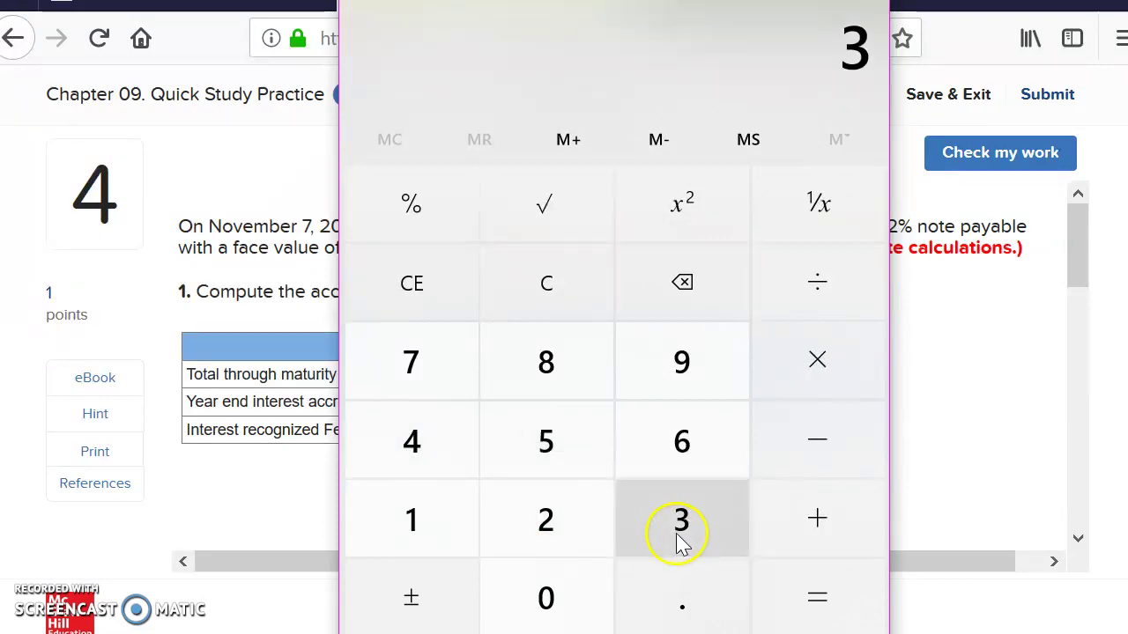
click(399, 523)
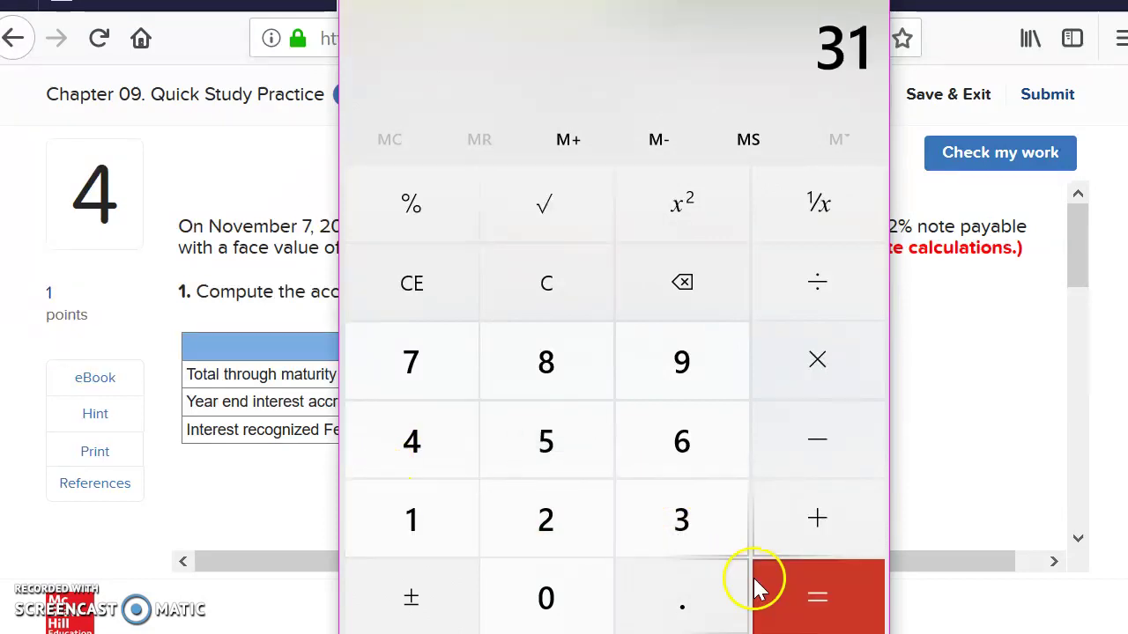
click(778, 619)
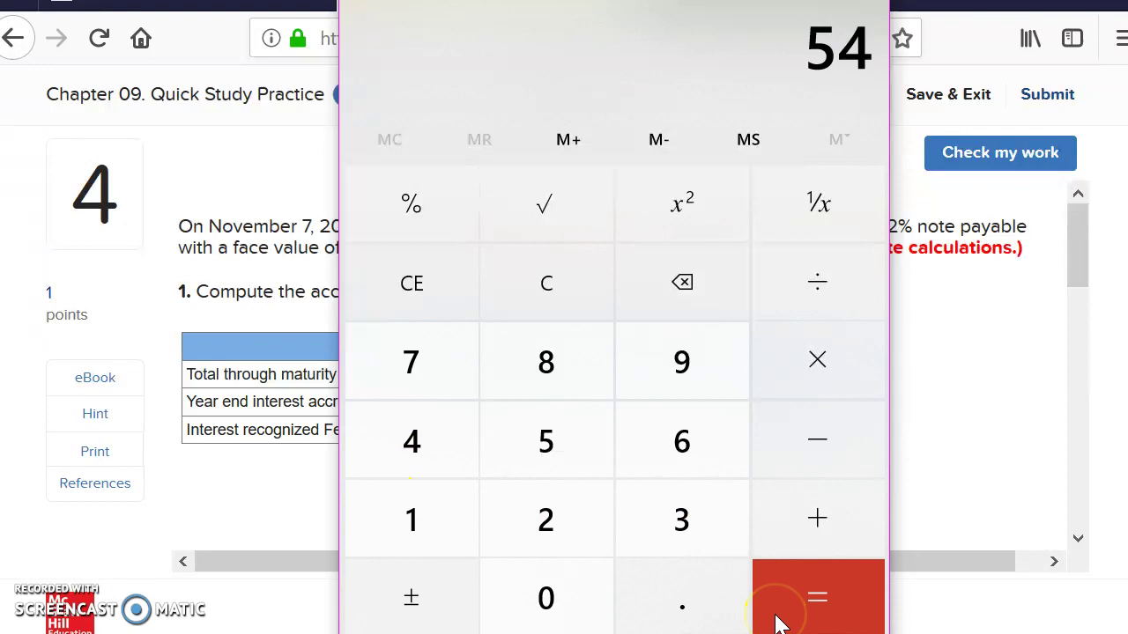
click(208, 197)
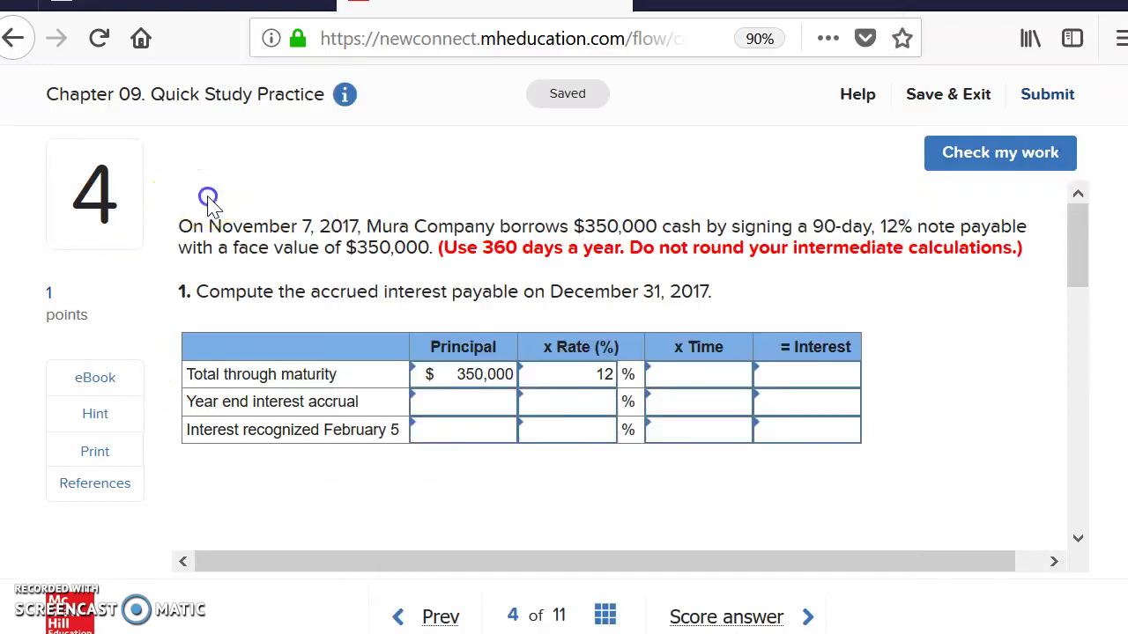
Step: Choose 54/360 as the time in the Total through maturity row
click(691, 369)
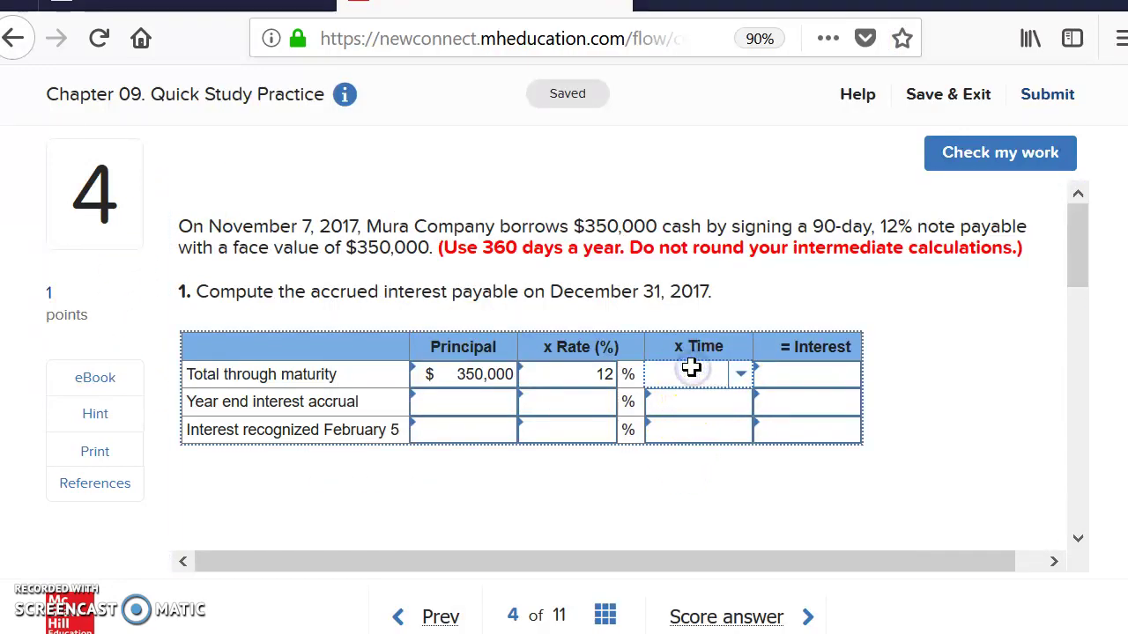
text(54)
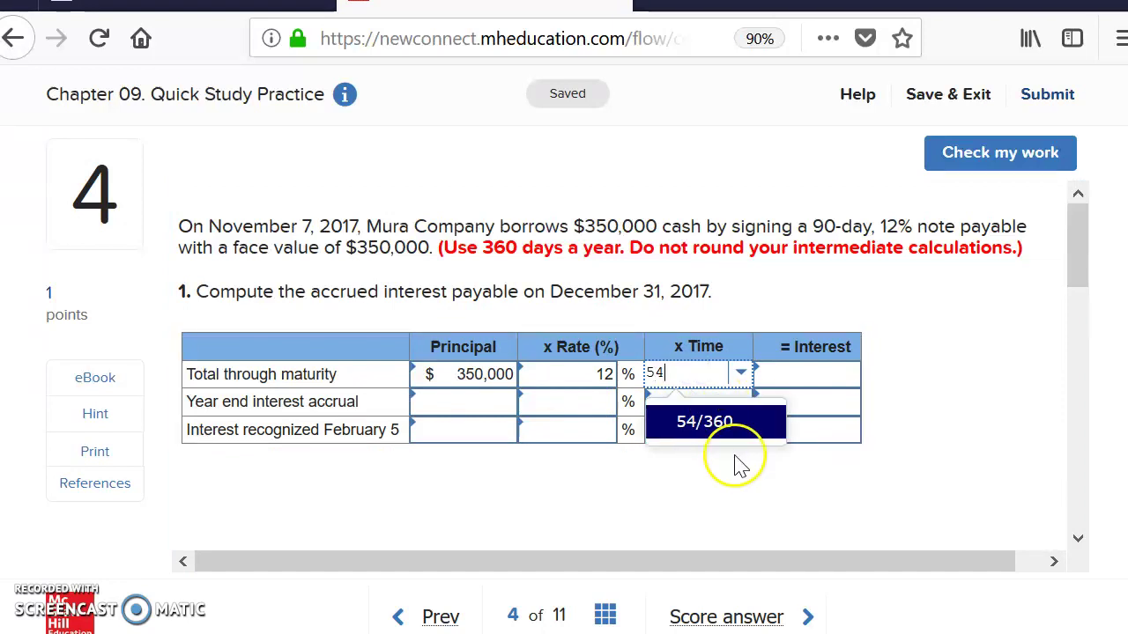
click(713, 423)
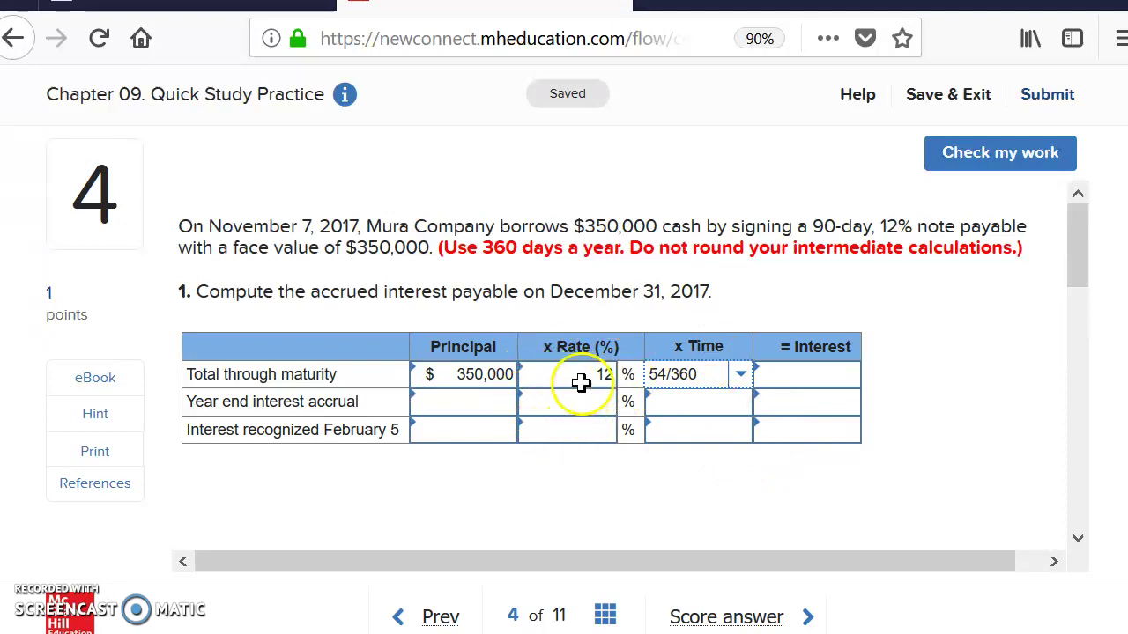
Step: Set the time in the Year end interest accrual row to 54/360
click(724, 408)
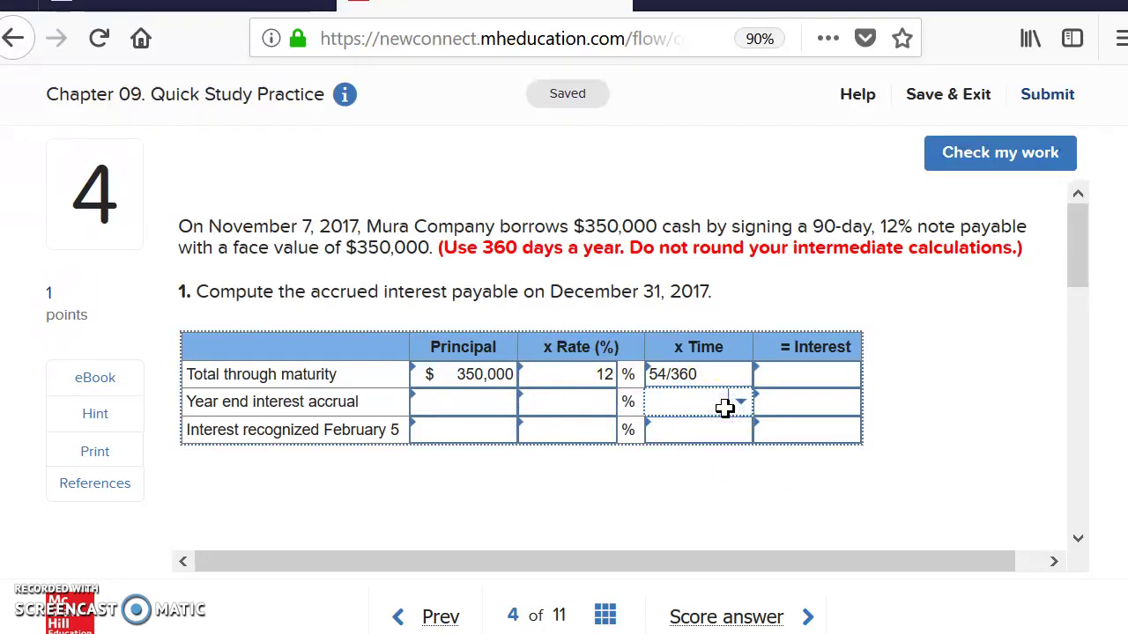
click(738, 414)
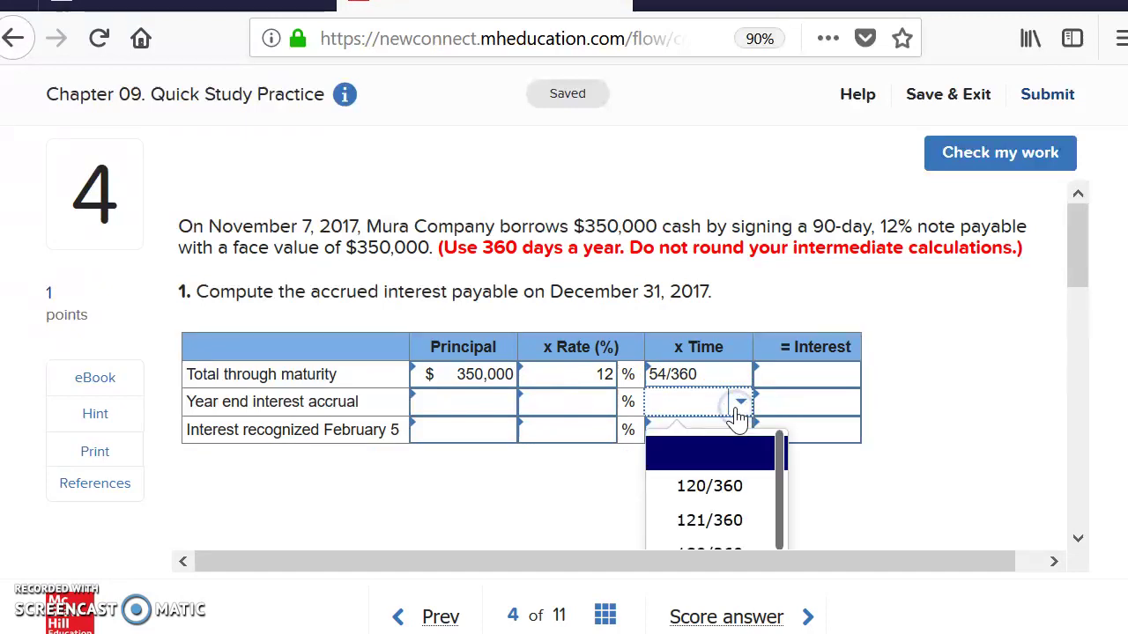
click(692, 409)
text(54/360)
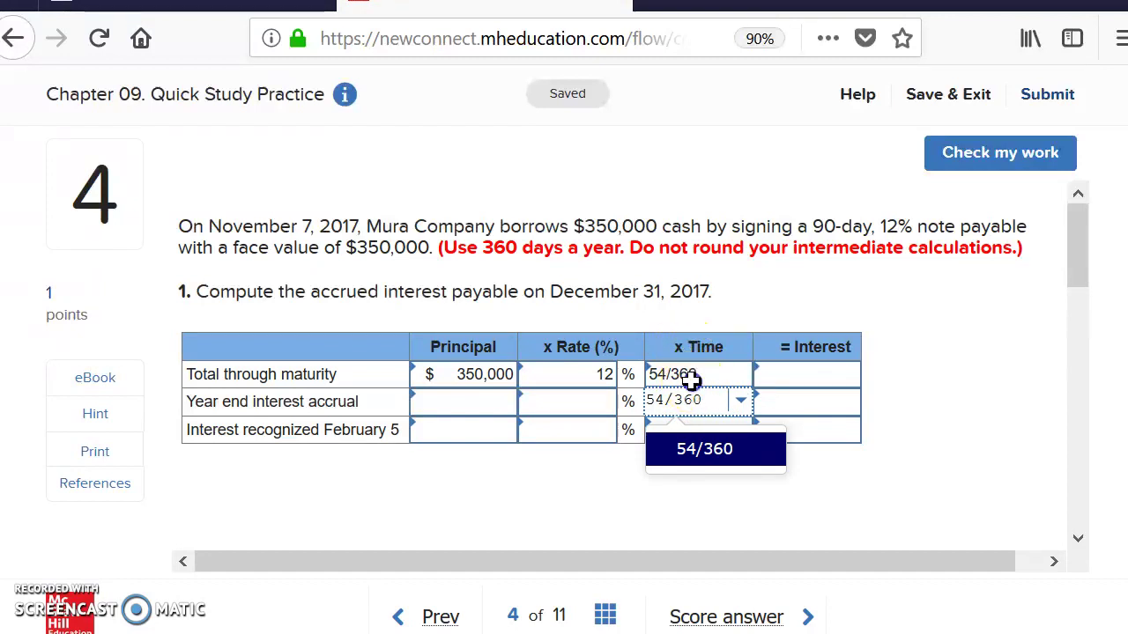
Step: Change the time in the Total through maturity row to 90/360
click(691, 375)
click(700, 375)
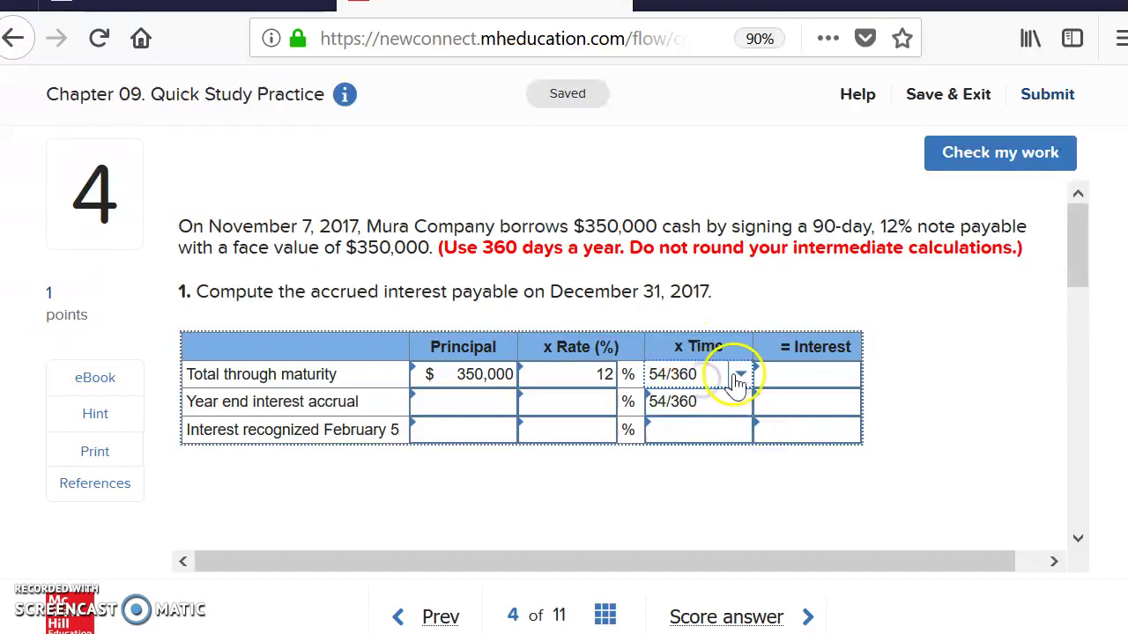
key(BackSpace)
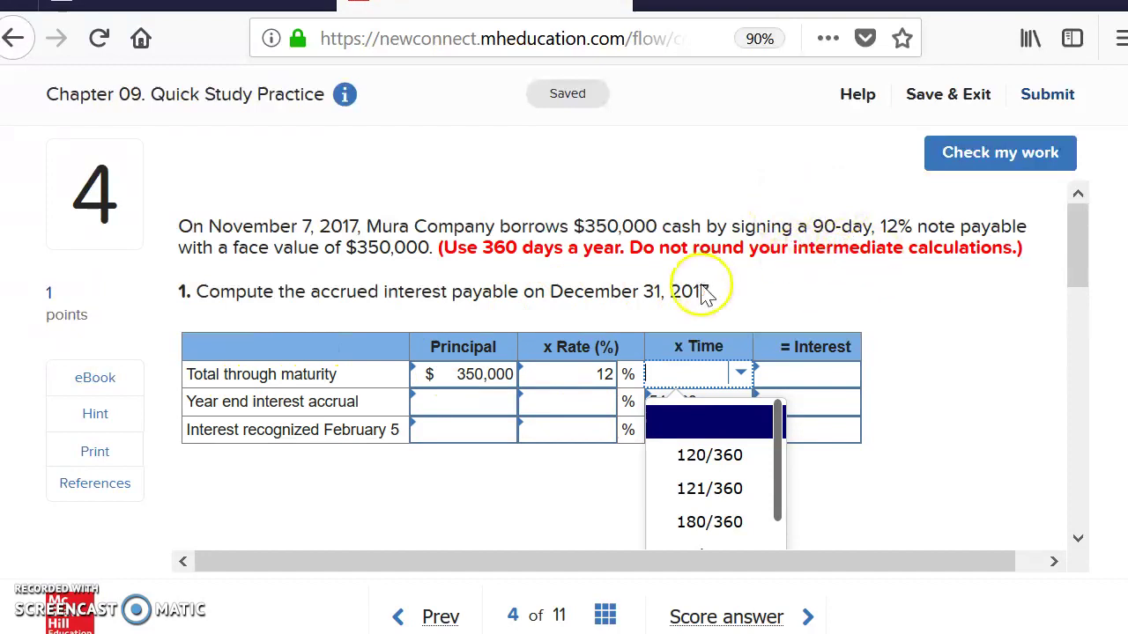
text(90/360)
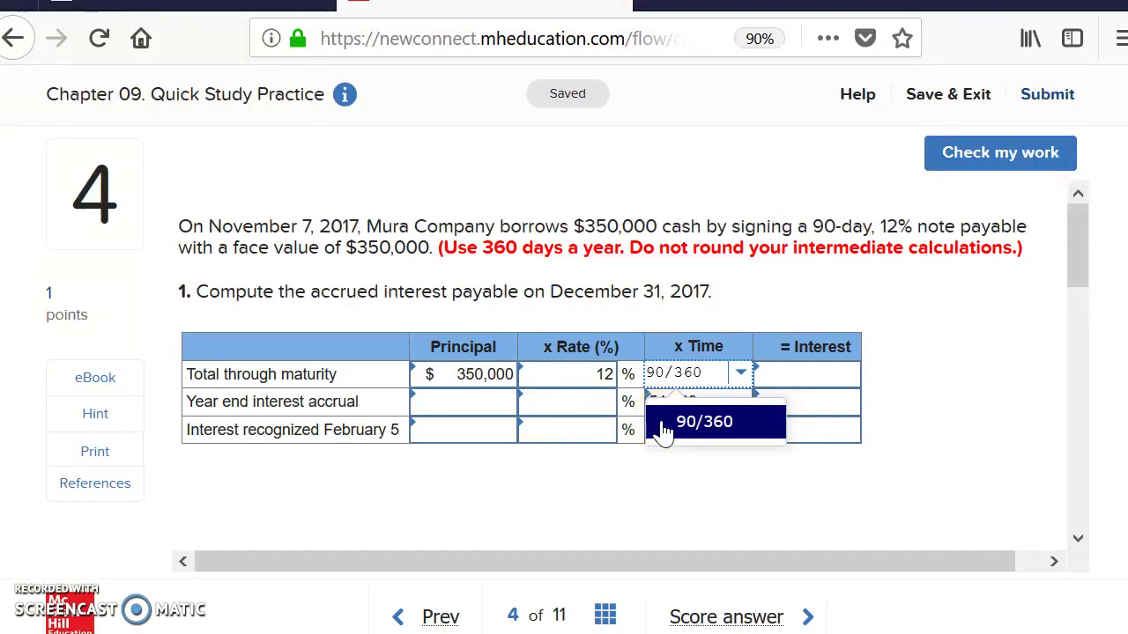
click(544, 409)
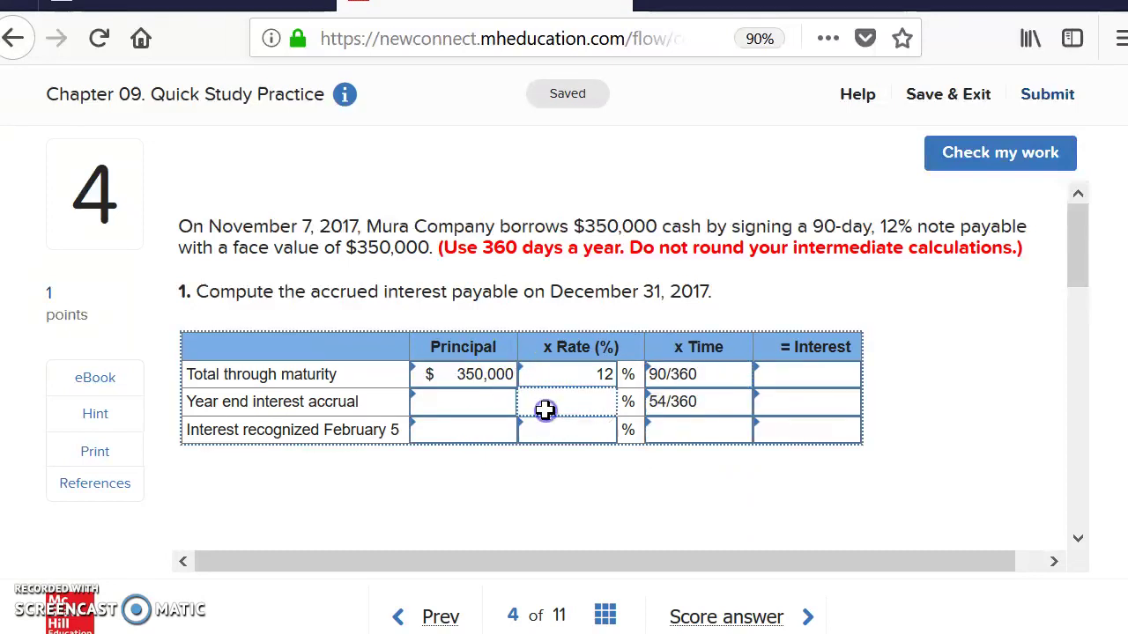
Step: Enter a principal of 350000 and a rate of 12 in the Year end interest accrual row
click(465, 401)
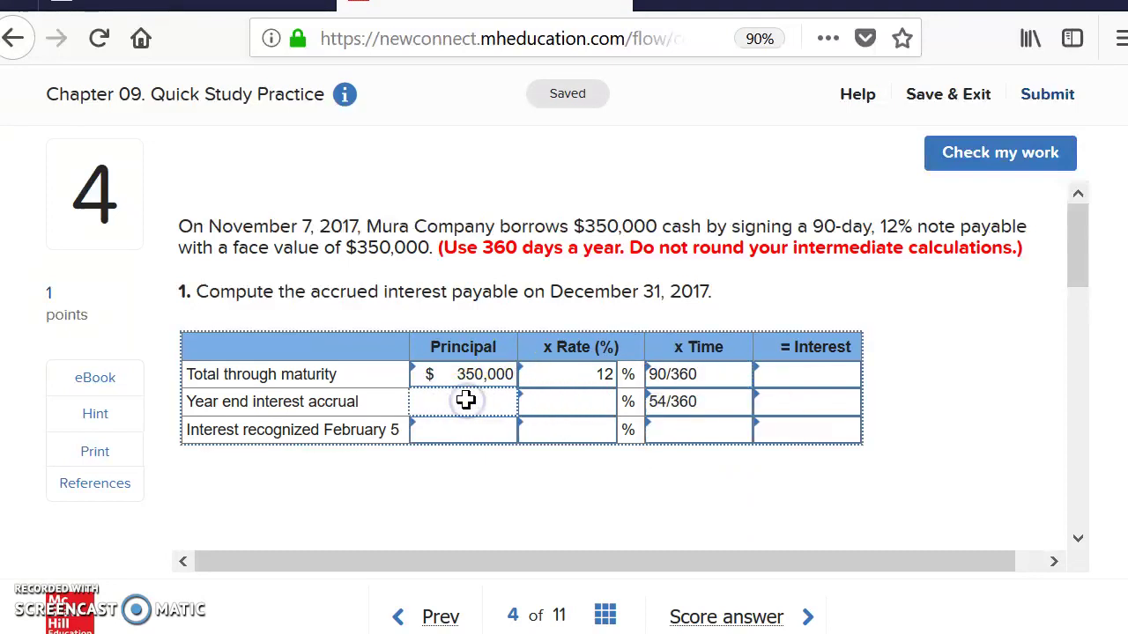
text(35000)
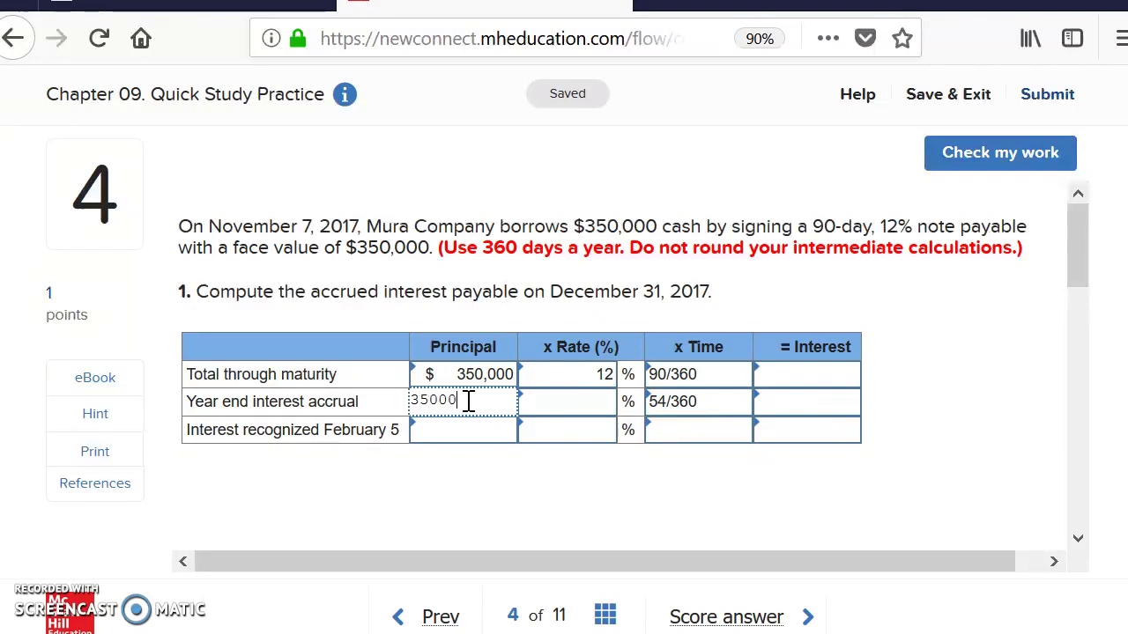
click(581, 413)
click(450, 402)
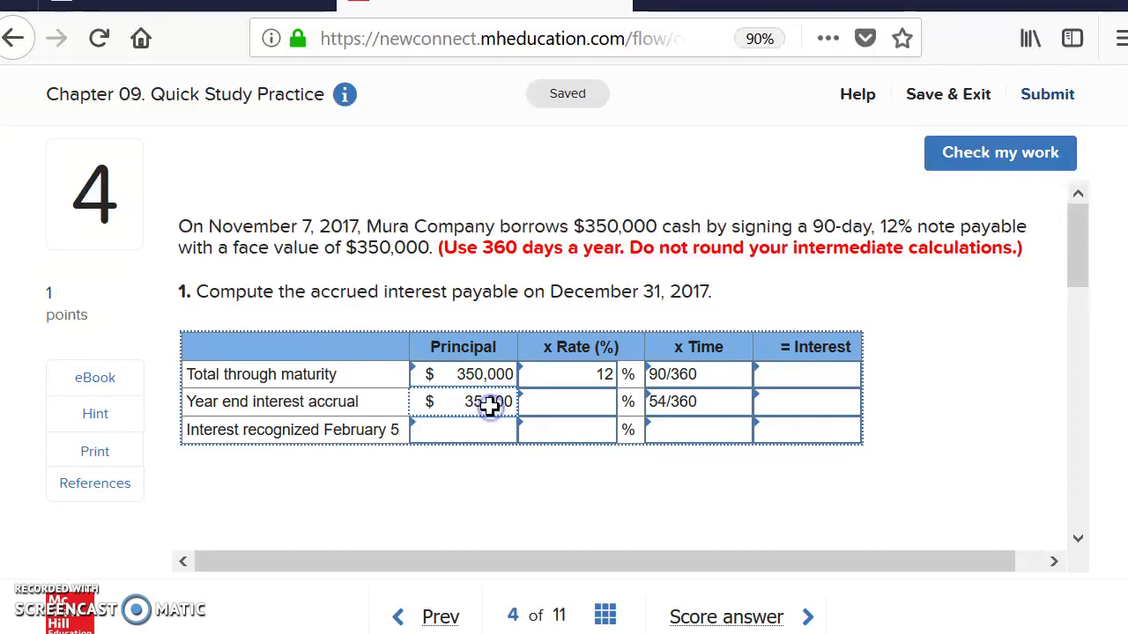
click(491, 402)
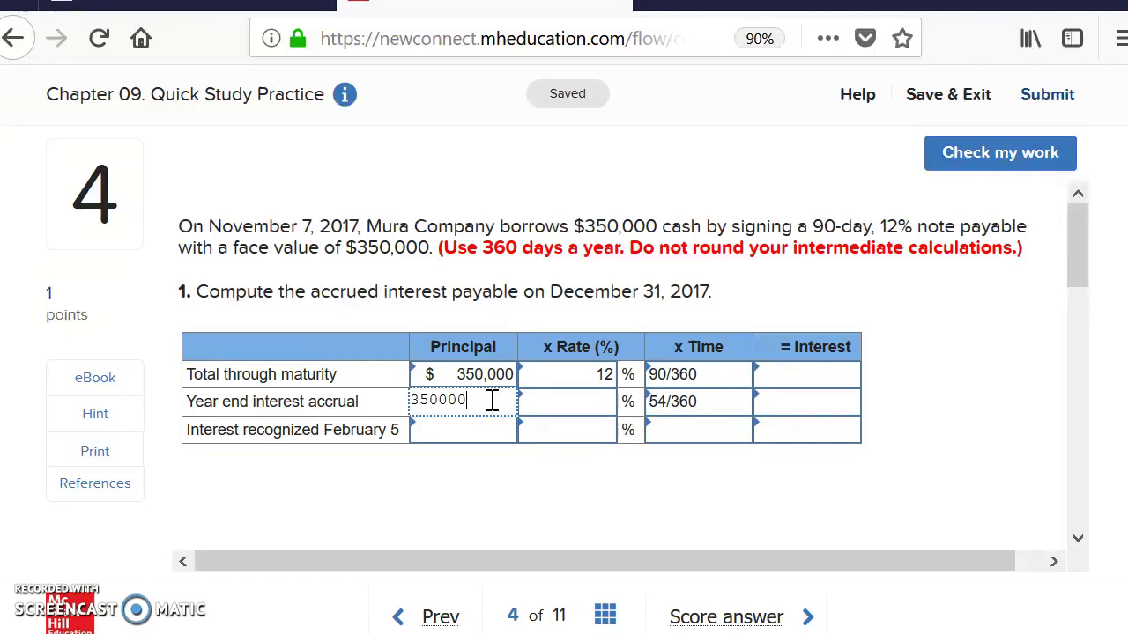
text(0)
click(569, 414)
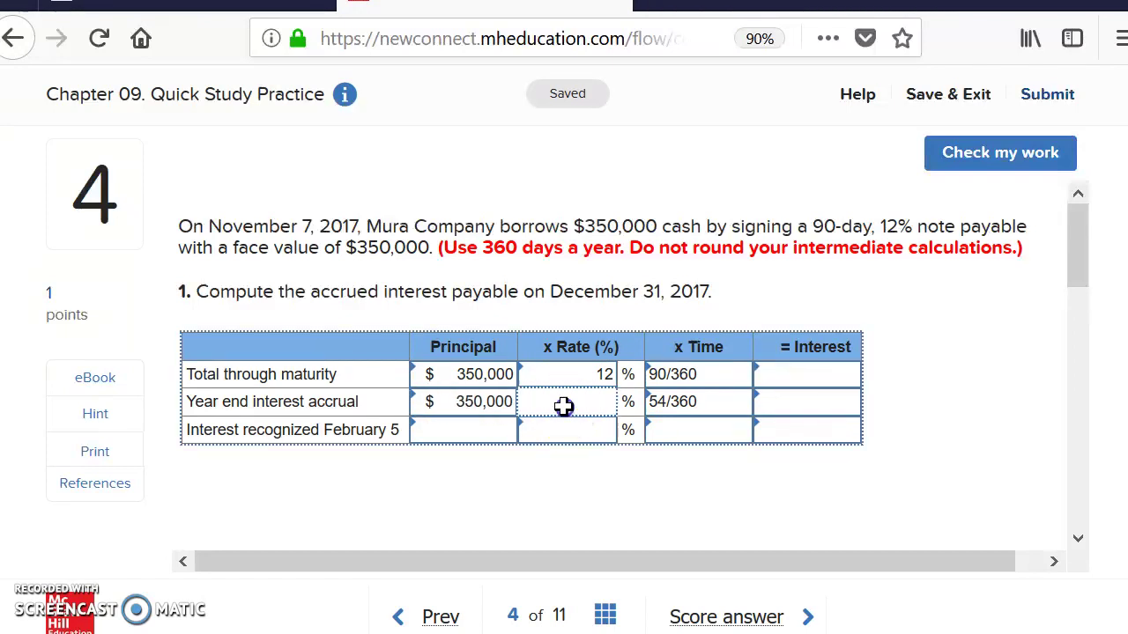
text(12)
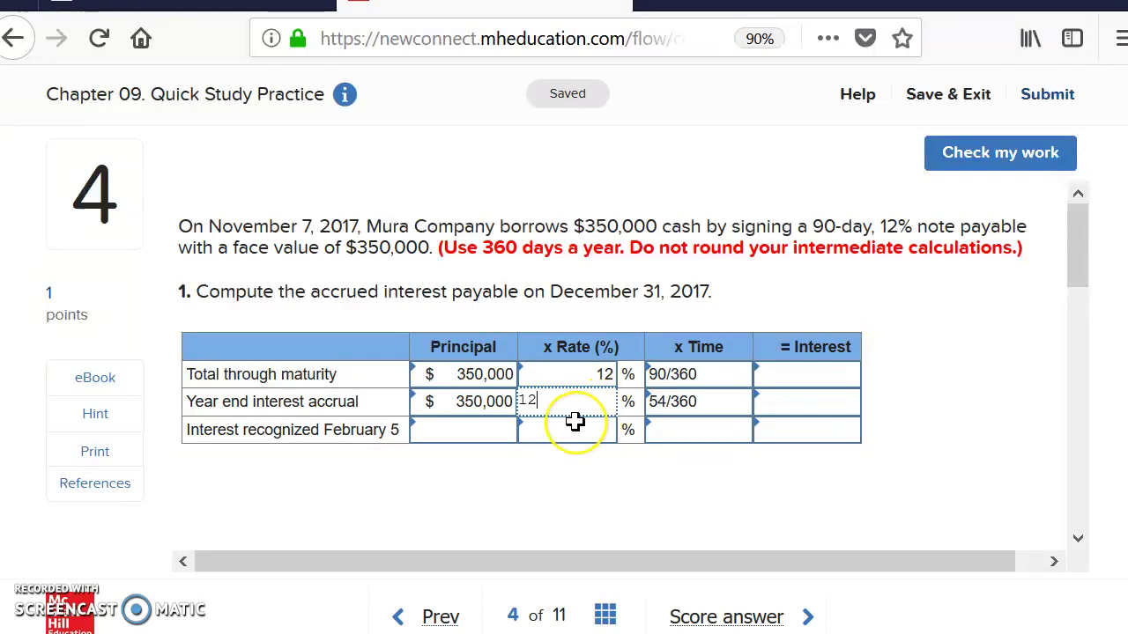
key(Tab)
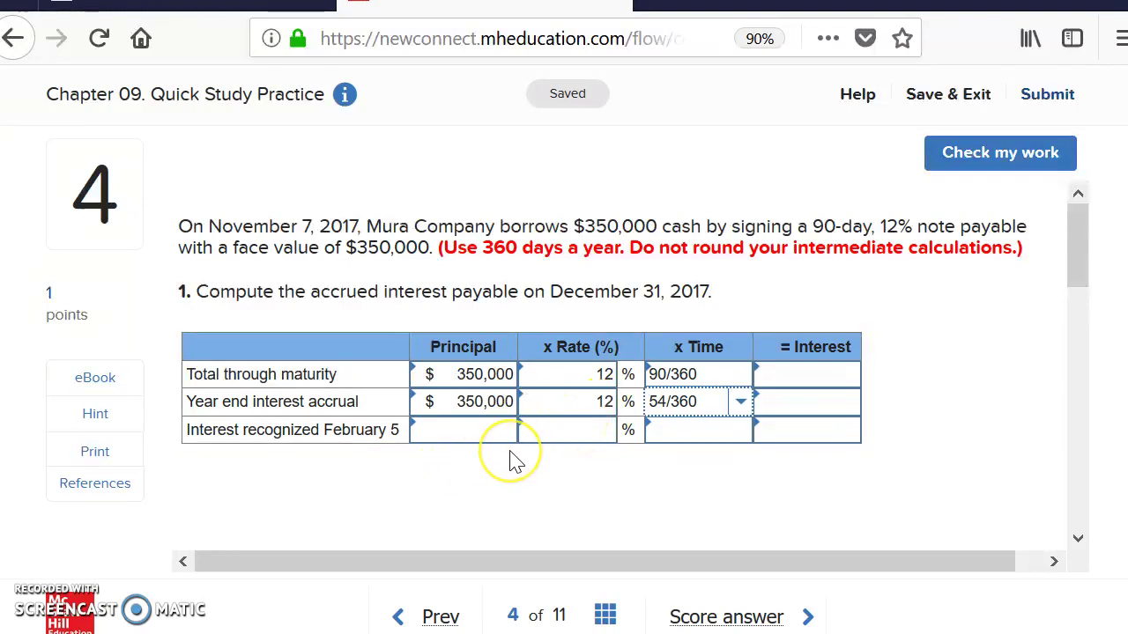
Step: Switch to the Word notes, highlight the formula "P X R X T = Interest" for review, and return to the question
key(alt+Tab)
key(alt+Tab)
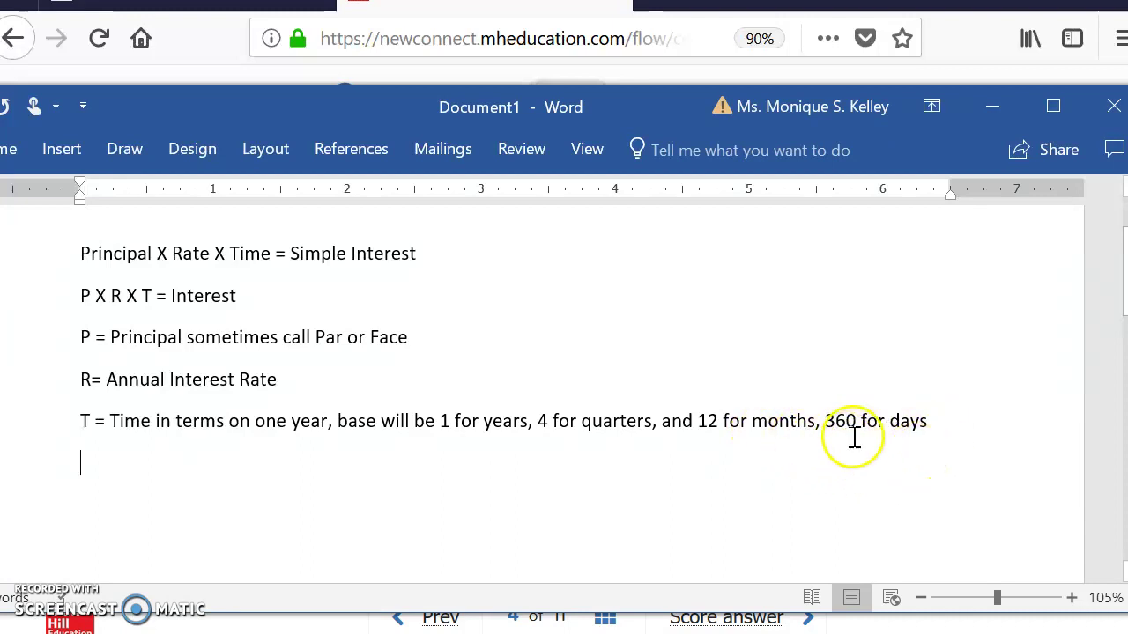
drag(79, 297, 238, 301)
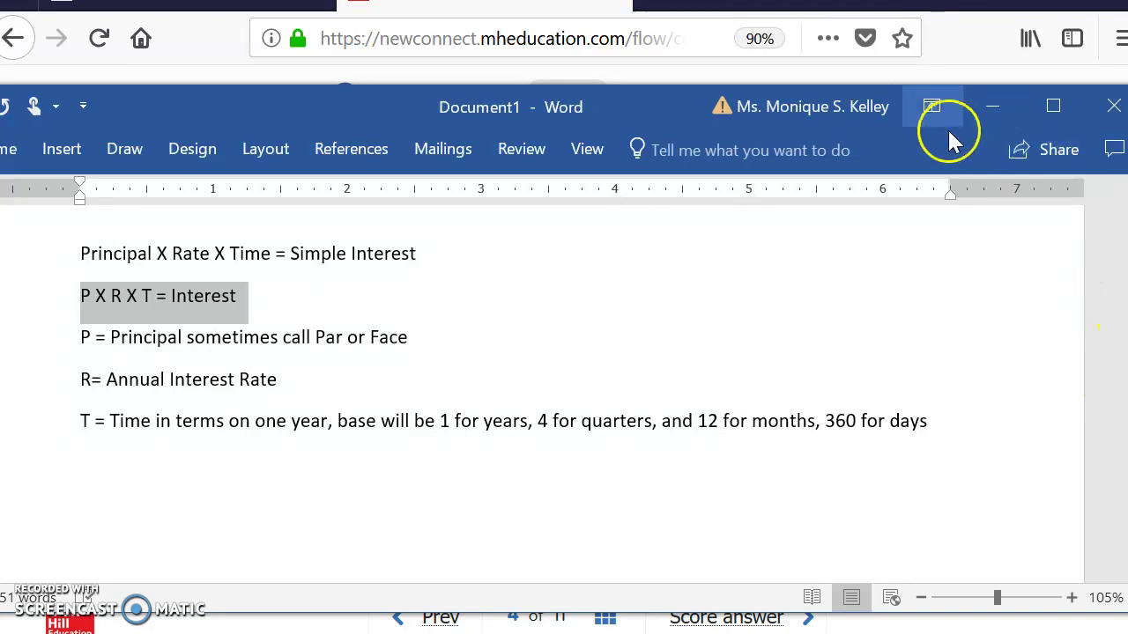
key(alt+Tab)
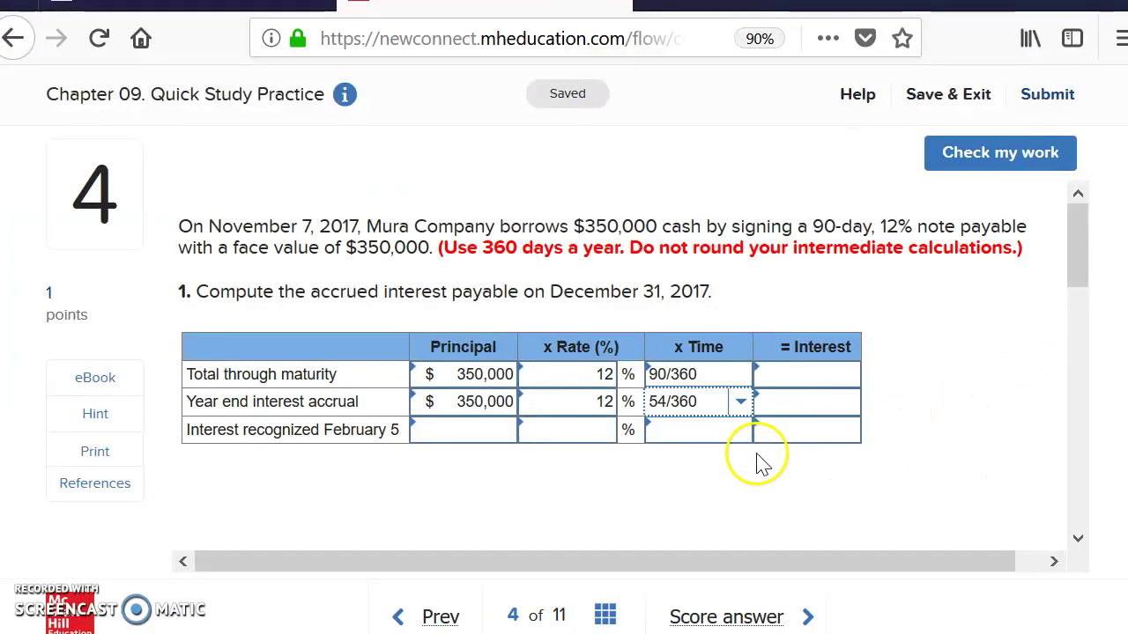
Step: Switch to the calculator and set up the maturity interest calculation as 350000 times 0.12
key(alt+Tab)
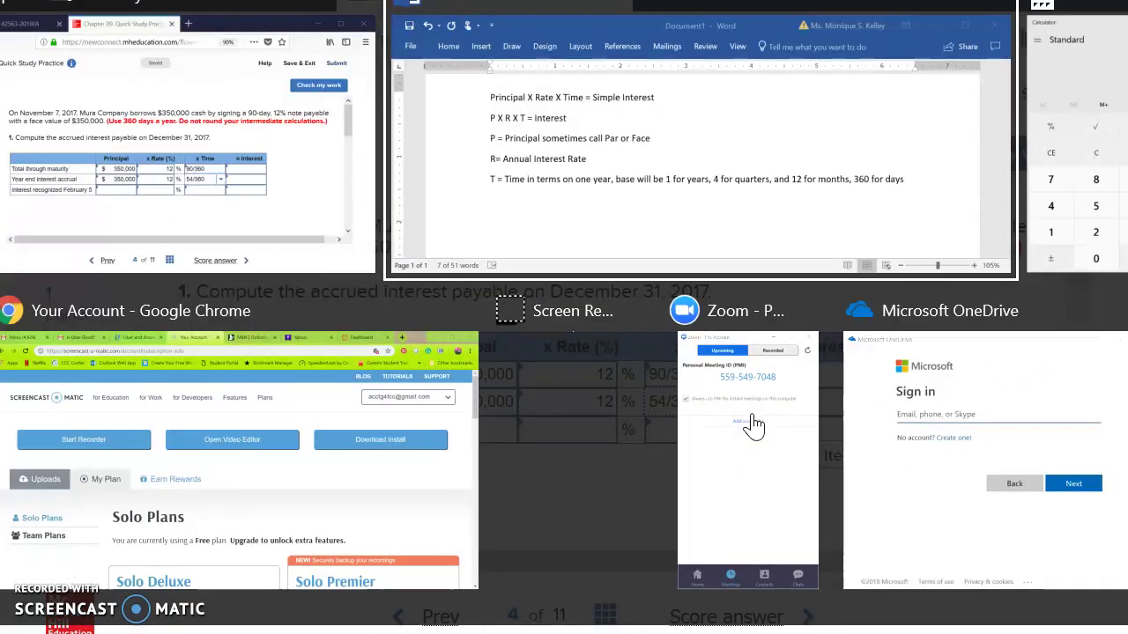
key(alt+Tab)
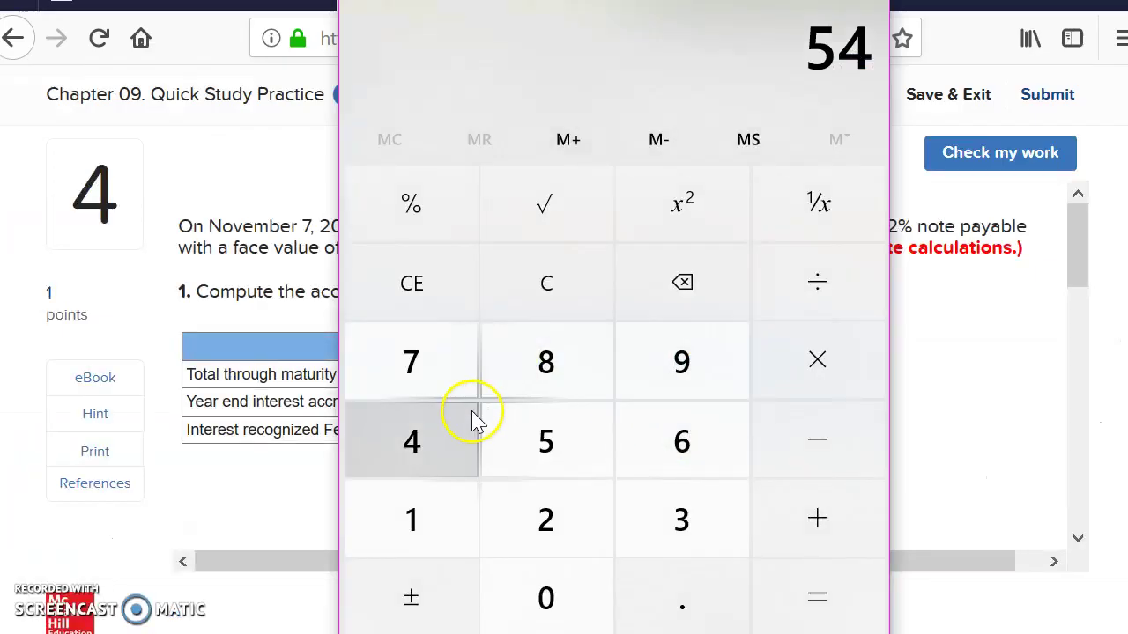
click(677, 541)
click(582, 454)
click(537, 605)
click(534, 608)
click(535, 609)
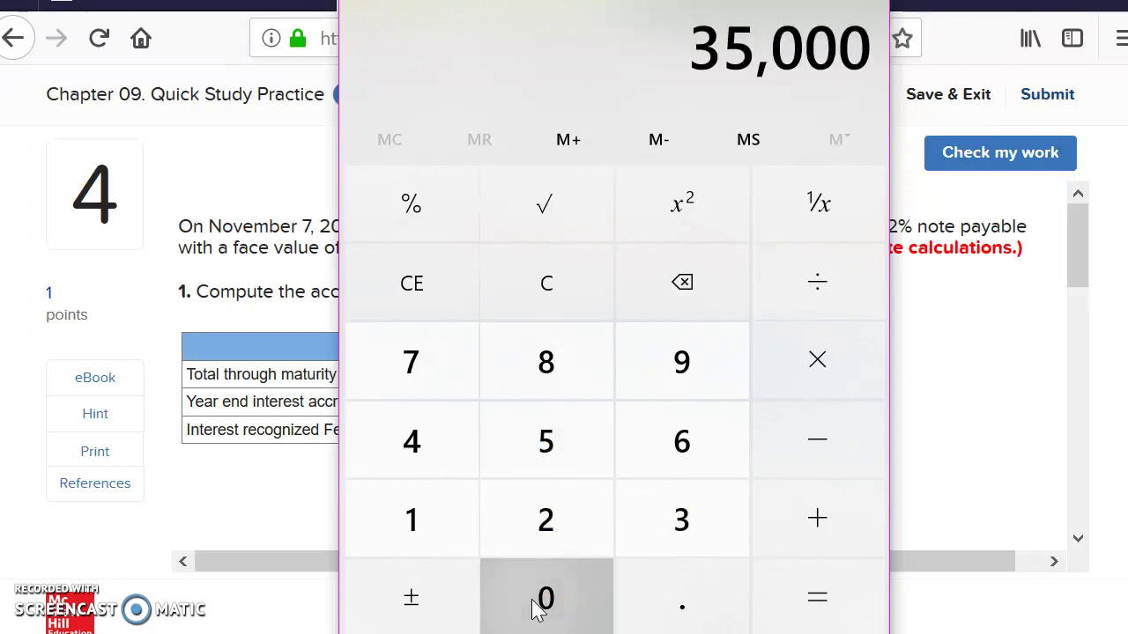
click(535, 609)
click(801, 392)
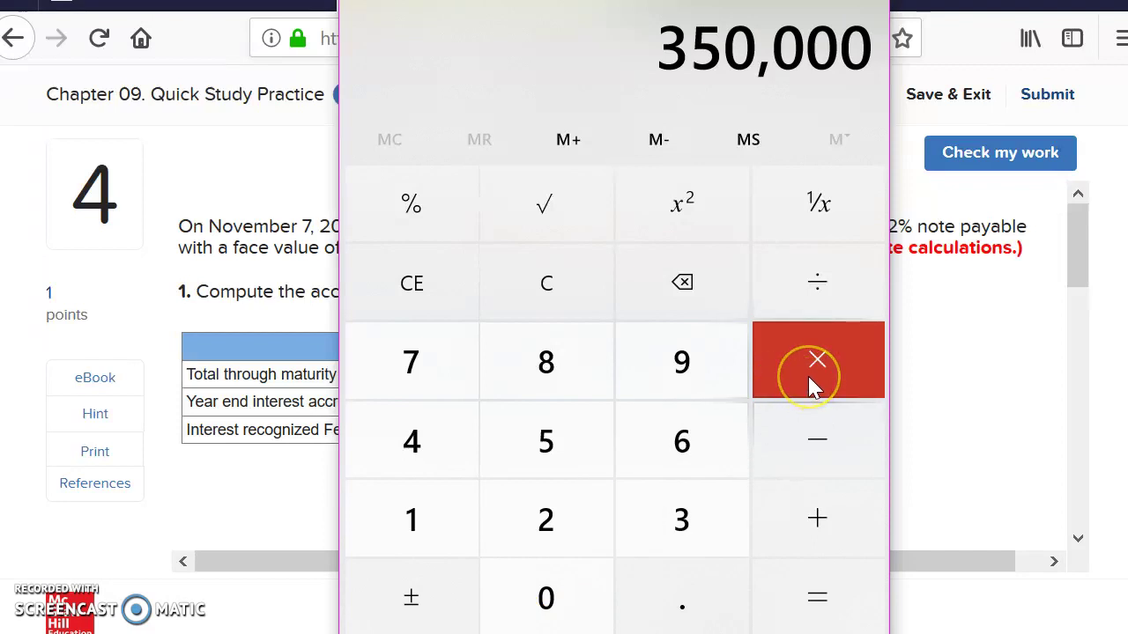
click(695, 598)
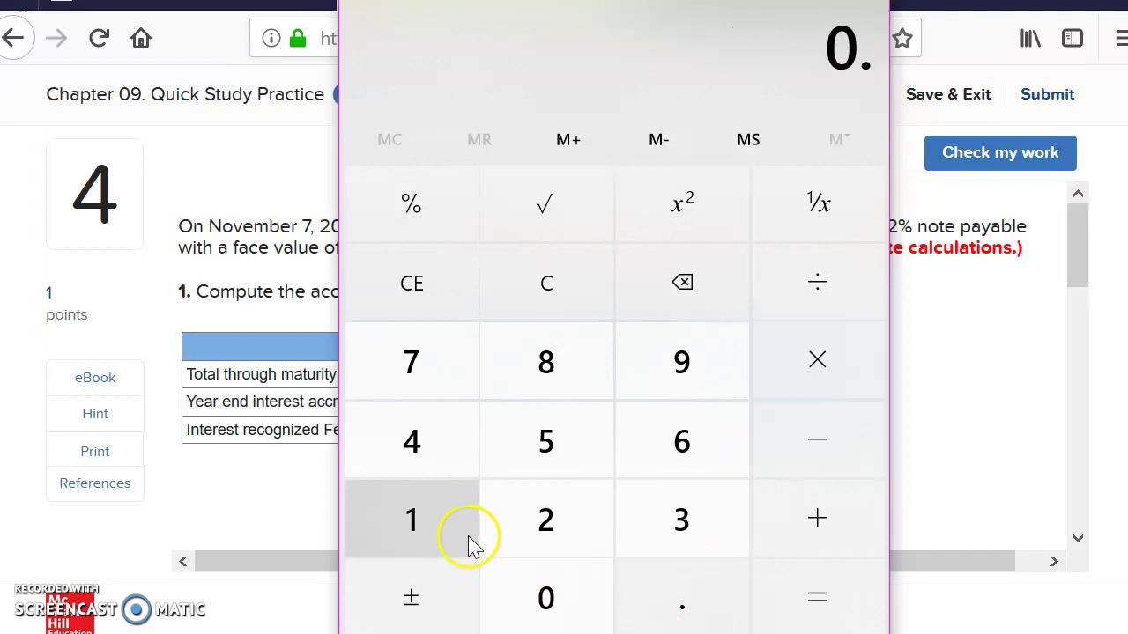
click(438, 536)
click(531, 527)
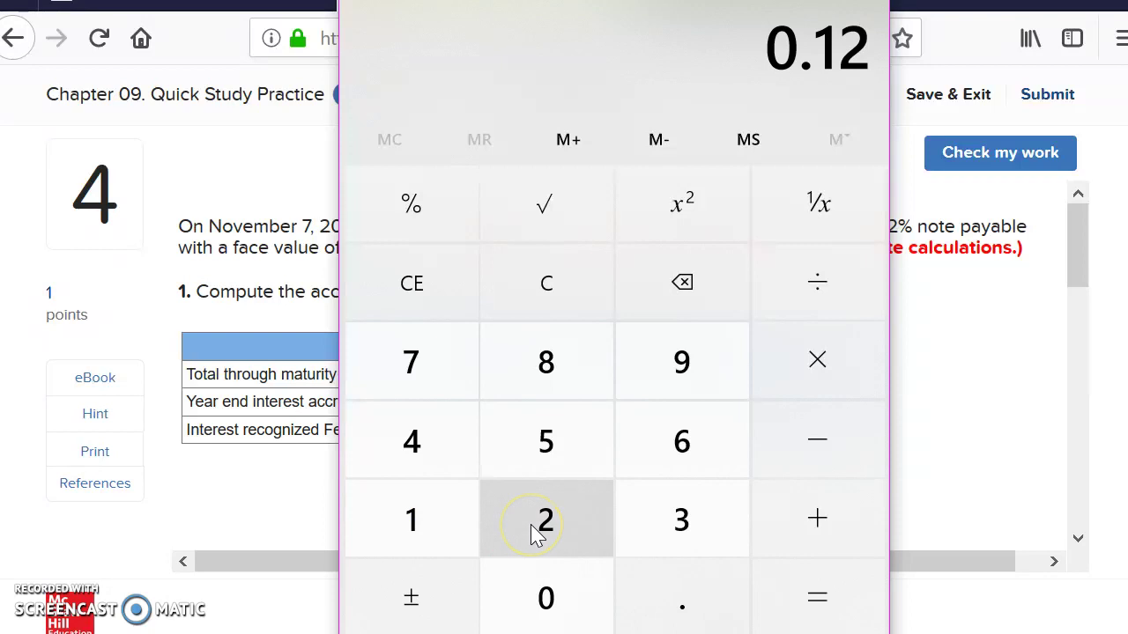
Step: Multiply the annual interest by 90 and divide by 360 to compute the interest through maturity
click(797, 427)
click(802, 396)
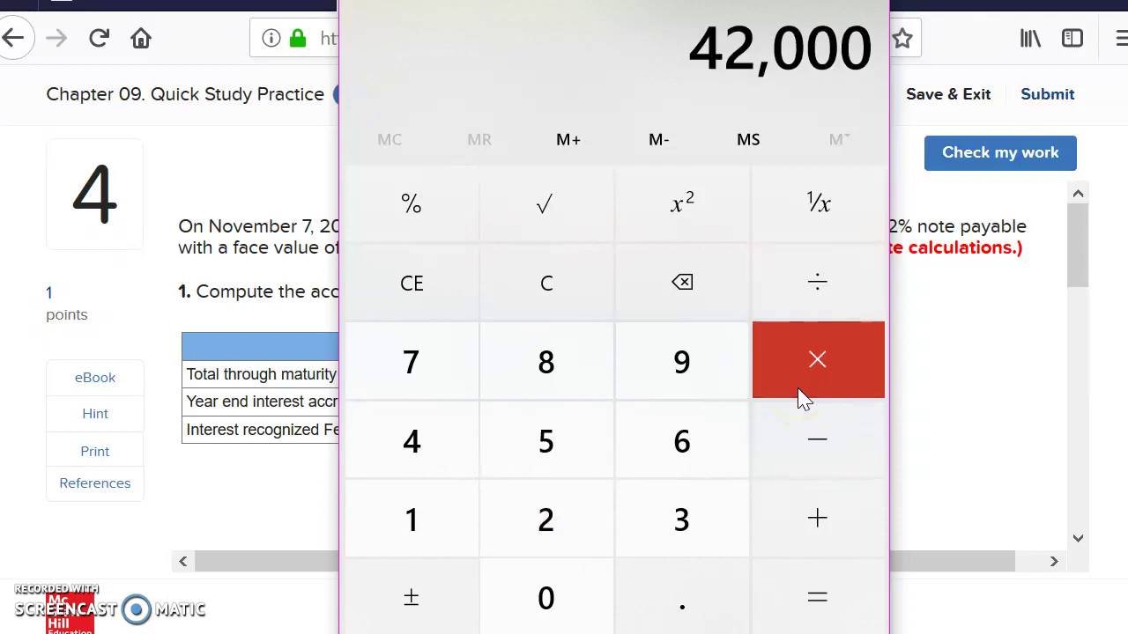
click(684, 359)
click(548, 597)
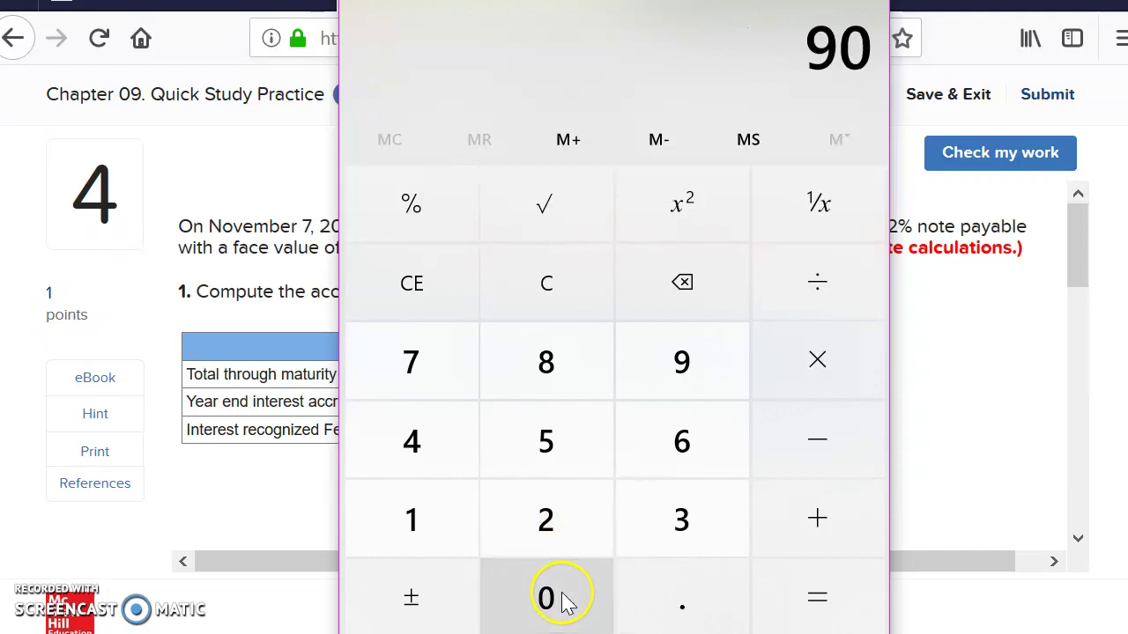
click(843, 302)
click(685, 516)
click(714, 435)
click(552, 596)
click(819, 605)
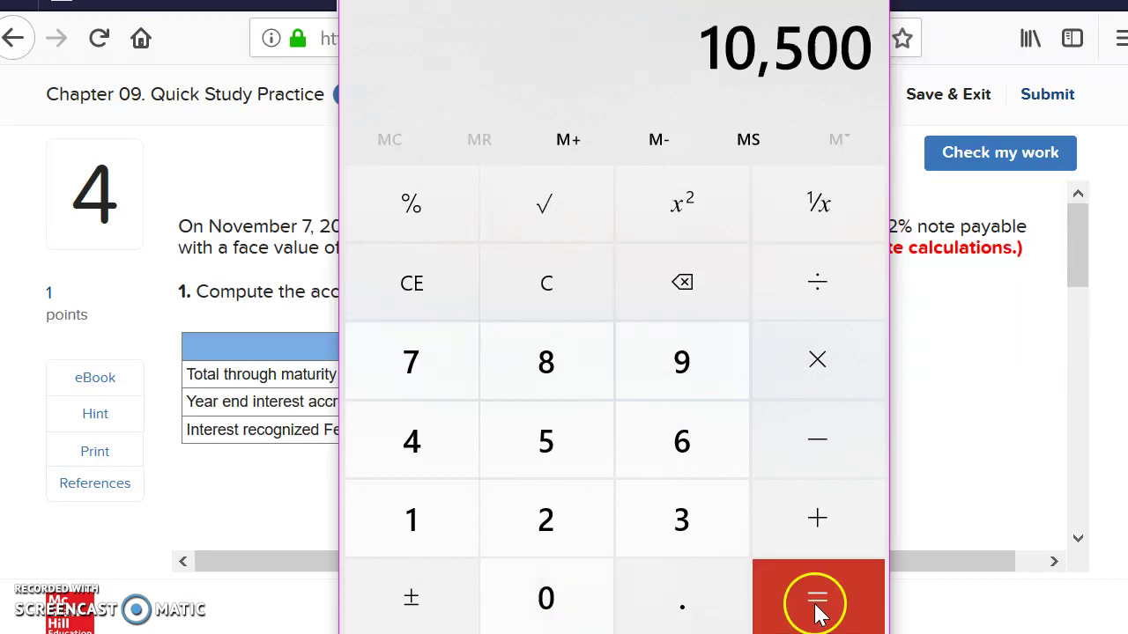
Step: Return to the question and enter 10500 as the interest in the Total through maturity row
click(925, 380)
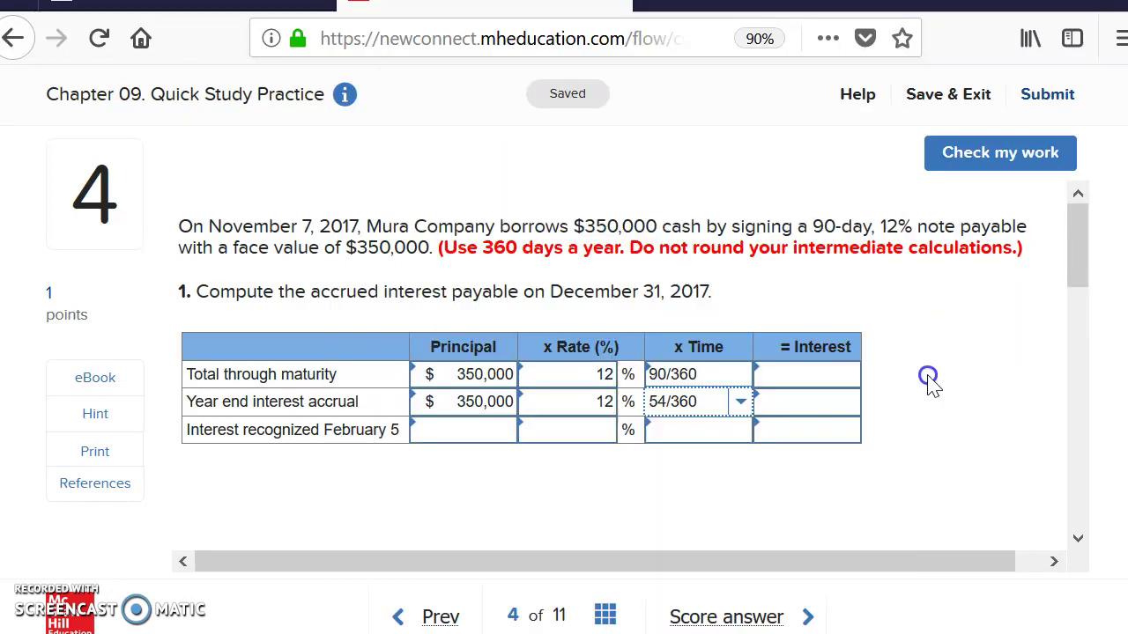
click(849, 381)
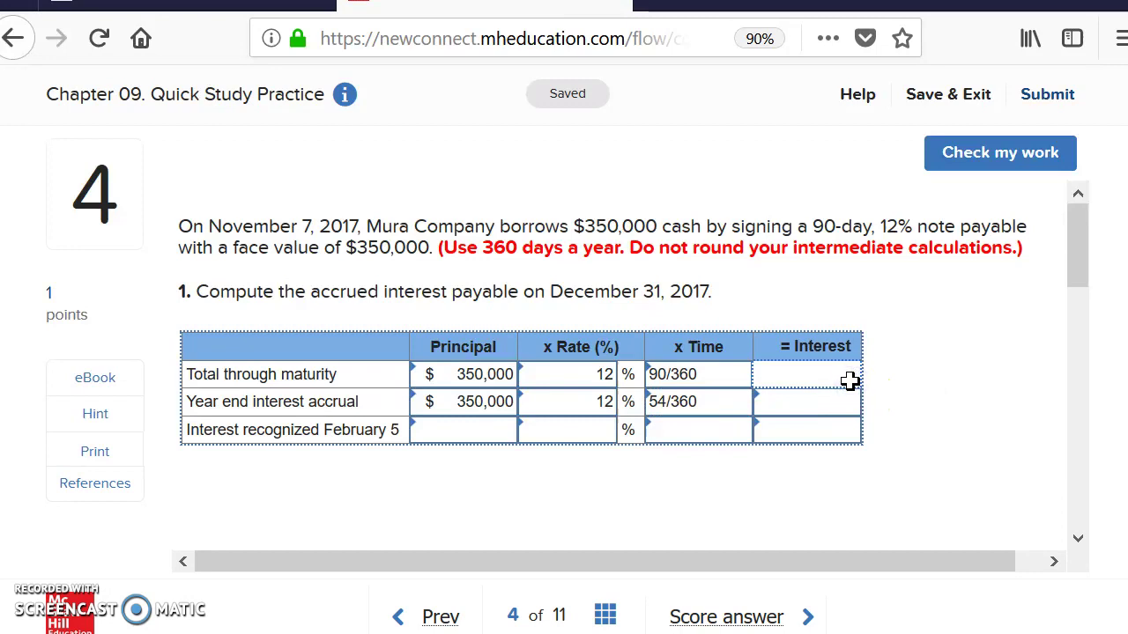
text(10500)
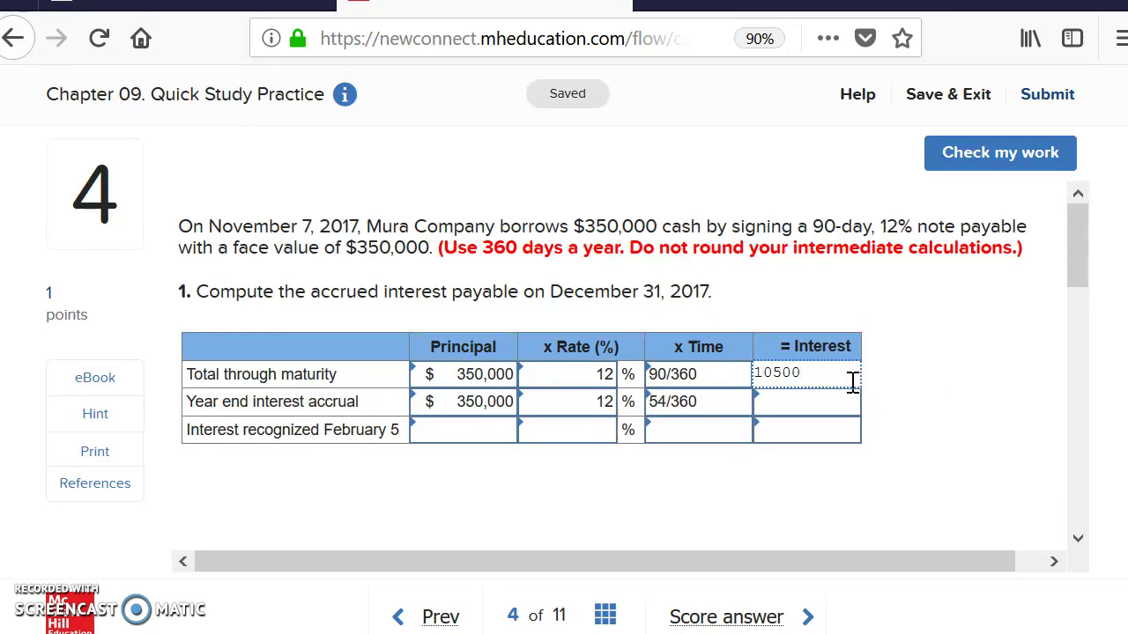
click(782, 398)
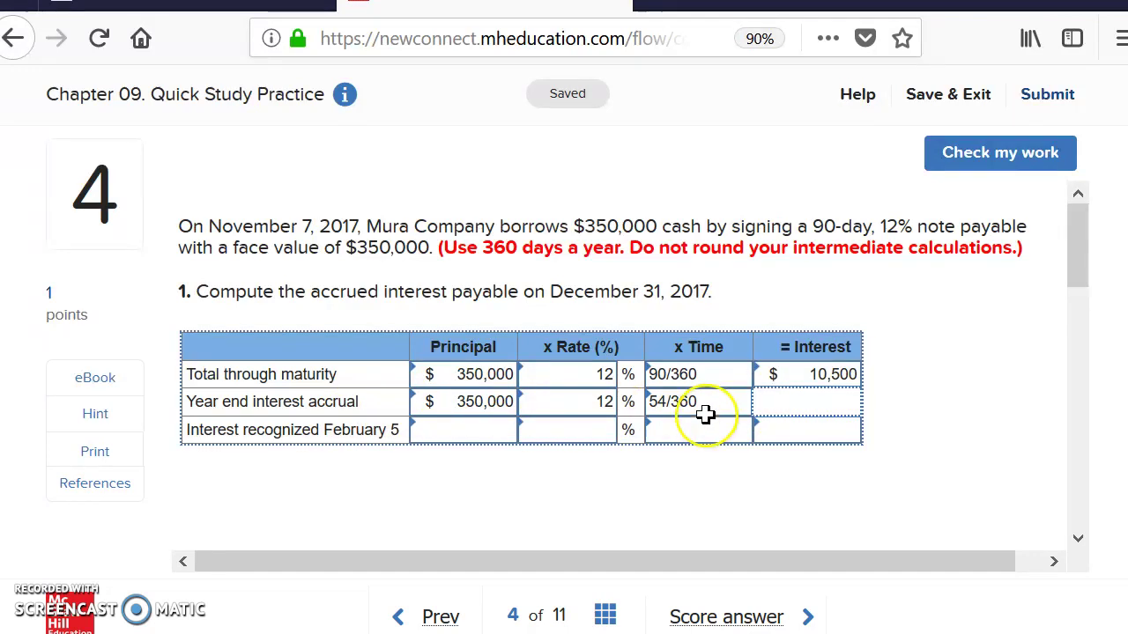
Step: Switch back to the calculator and start the year-end accrual calculation with 350000 times 0.12
key(alt+Tab)
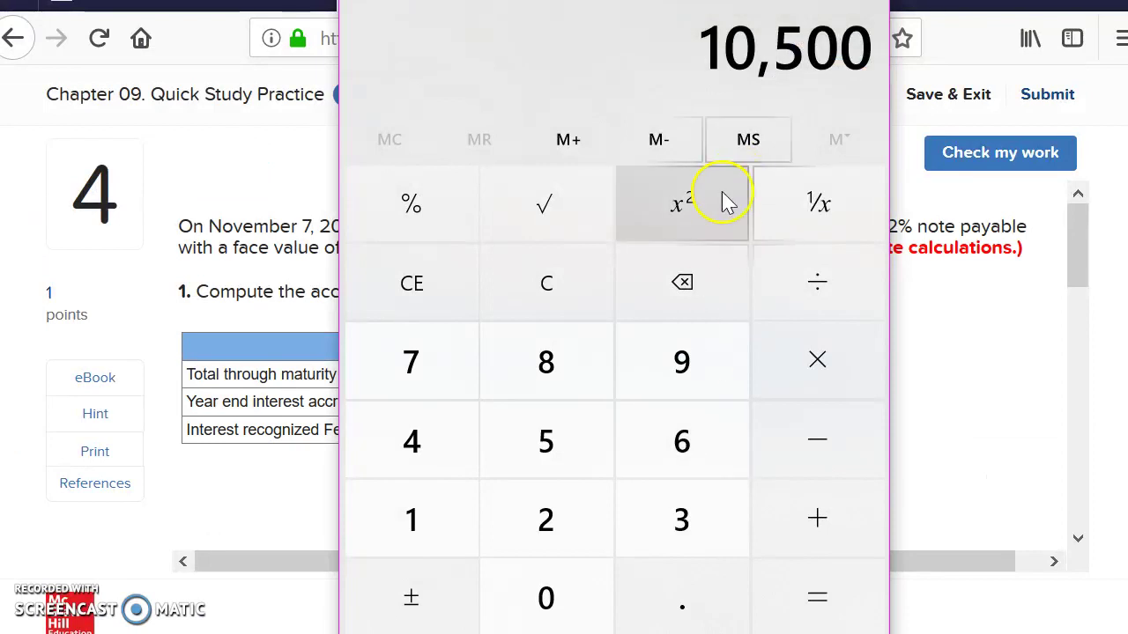
click(657, 504)
click(592, 423)
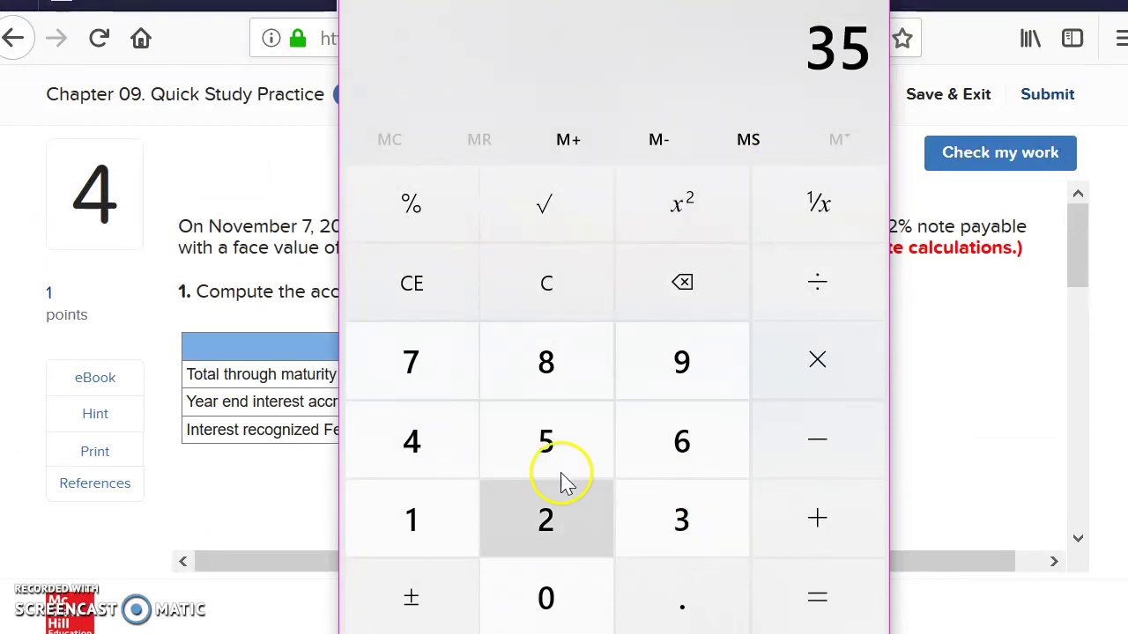
click(541, 596)
click(539, 596)
click(541, 596)
click(541, 596)
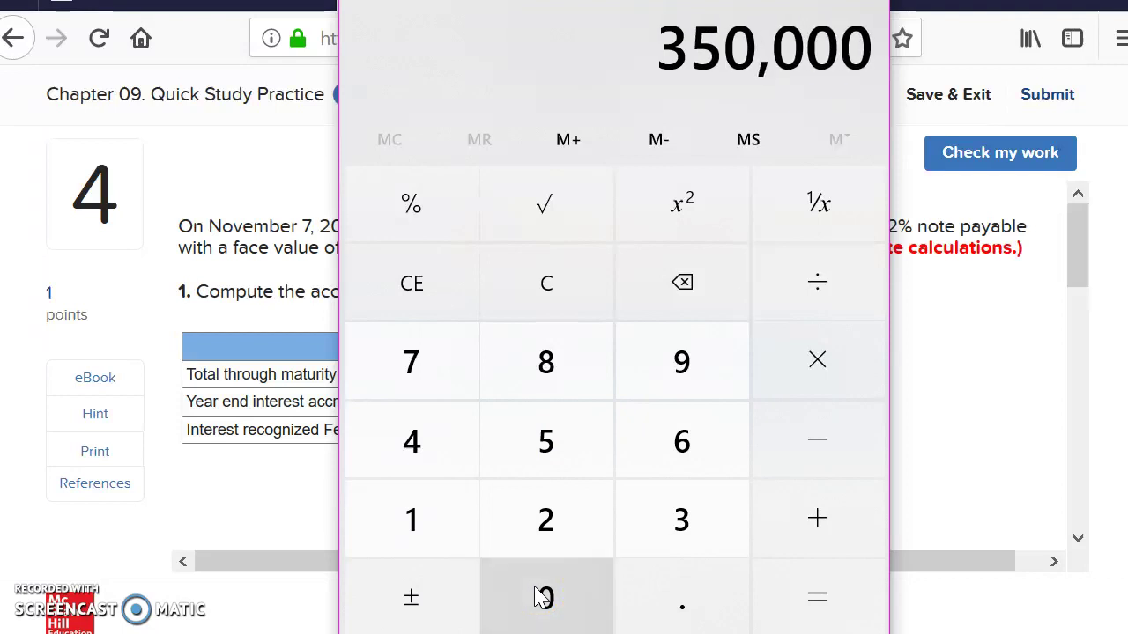
click(820, 344)
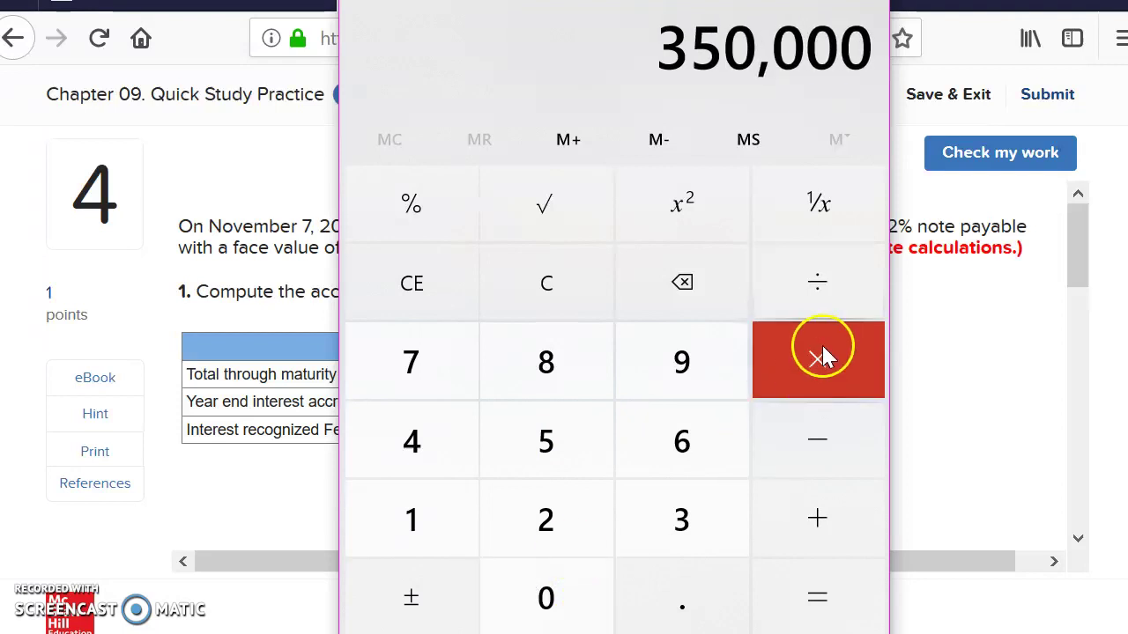
click(657, 594)
click(421, 526)
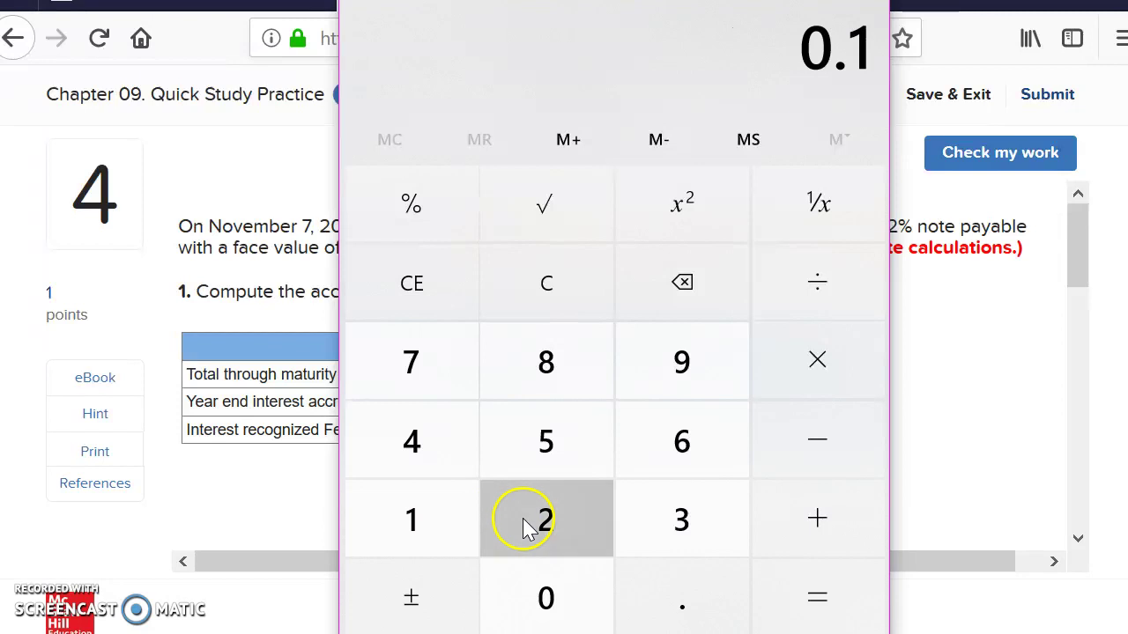
click(524, 526)
Step: Multiply the product by 54 and divide by 360 to compute the year-end accrued interest
click(800, 376)
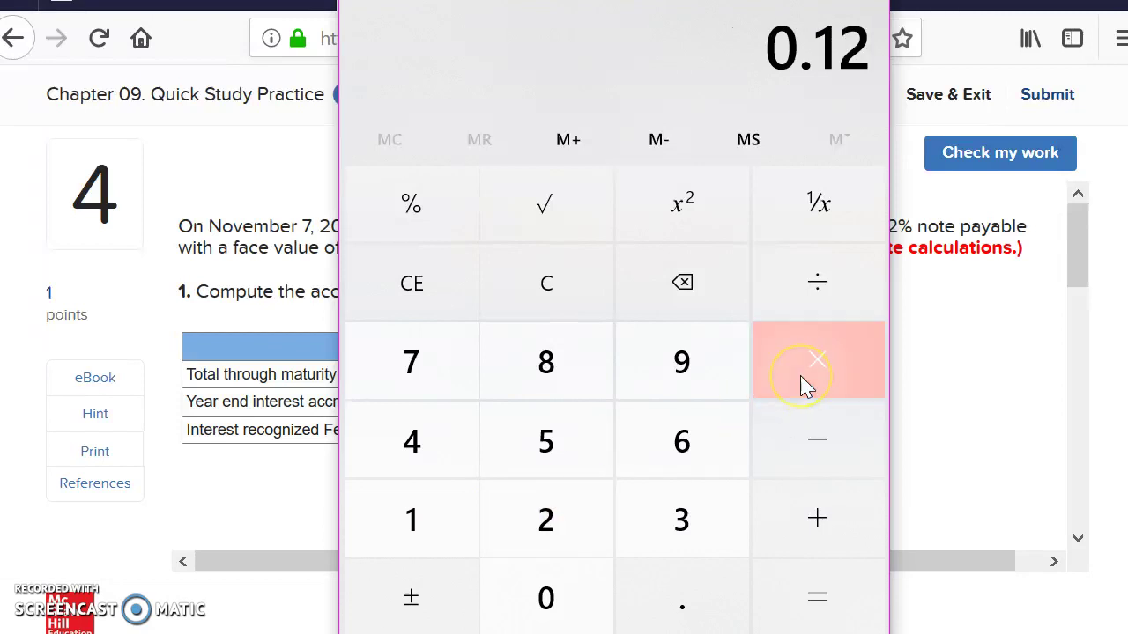
click(534, 440)
click(450, 440)
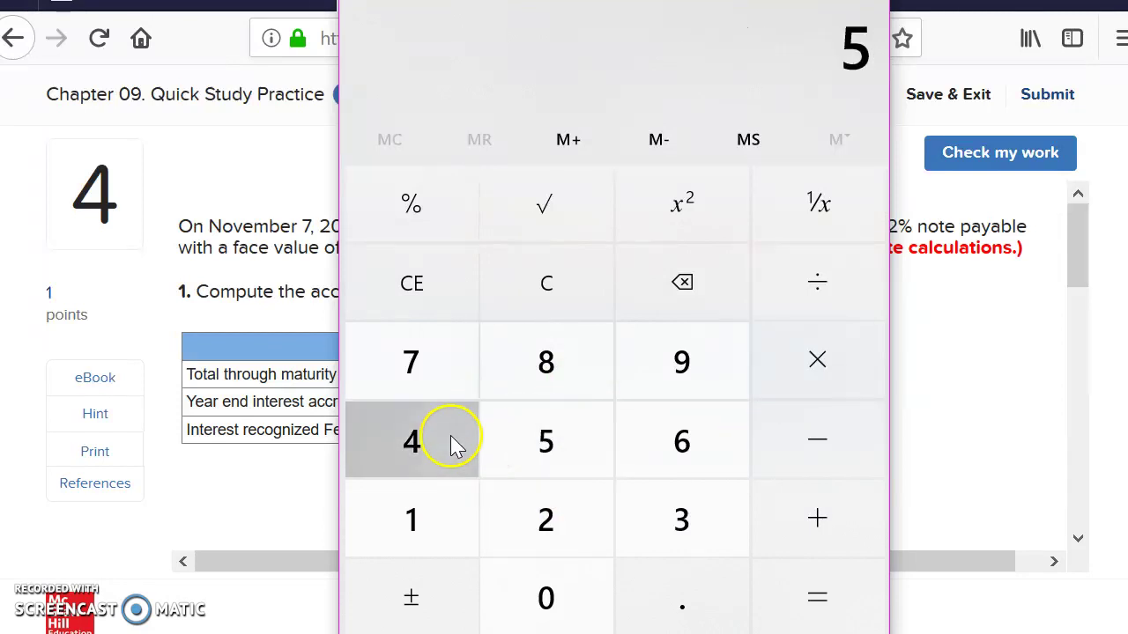
click(826, 297)
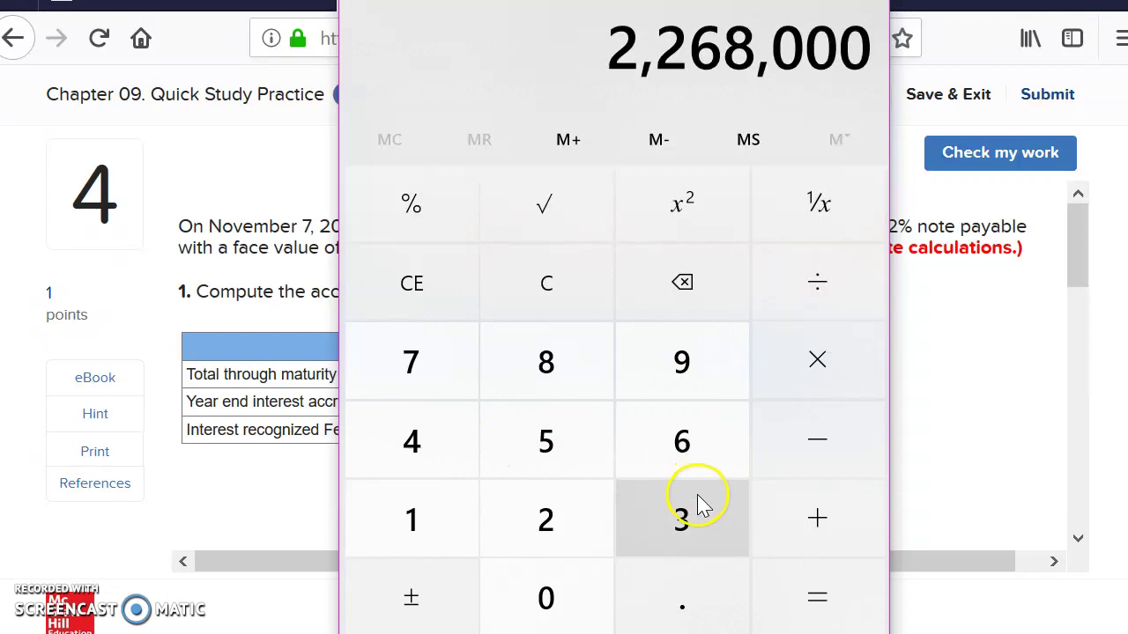
click(702, 518)
click(690, 469)
click(568, 617)
click(815, 608)
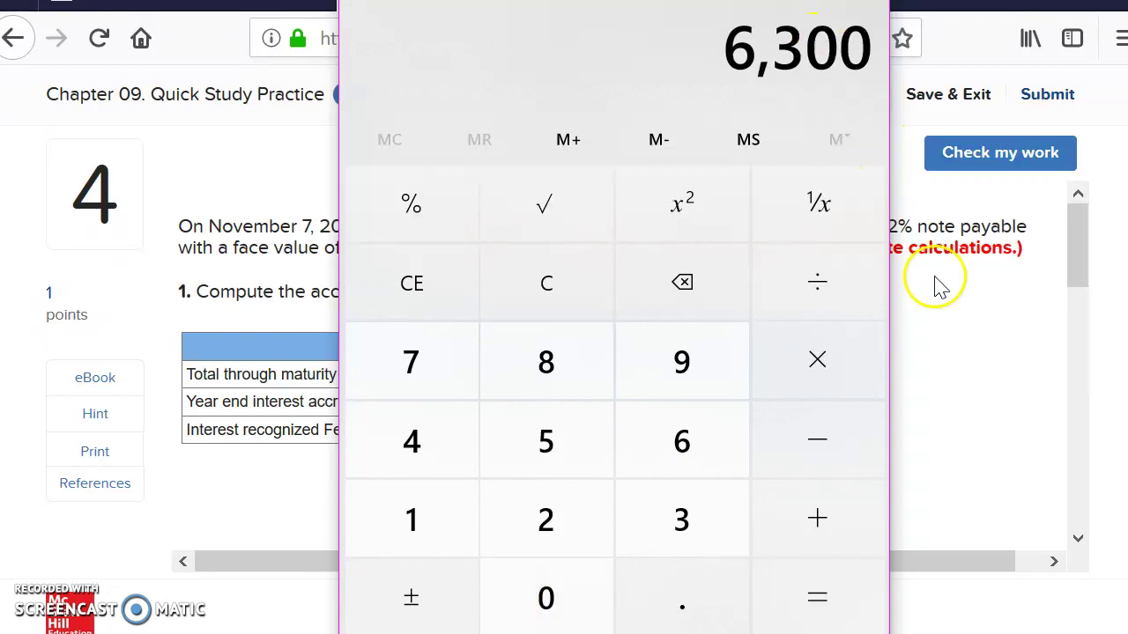
Step: Return to the question and enter 6300, without a comma, as the interest in the Year end interest accrual row
click(956, 410)
click(839, 396)
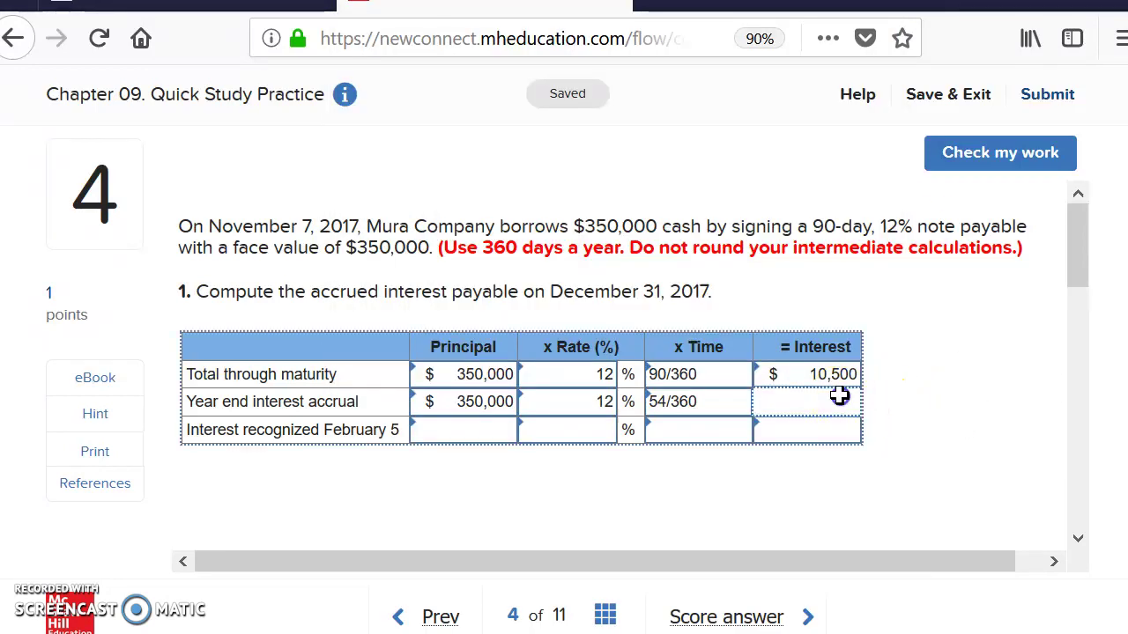
text(6)
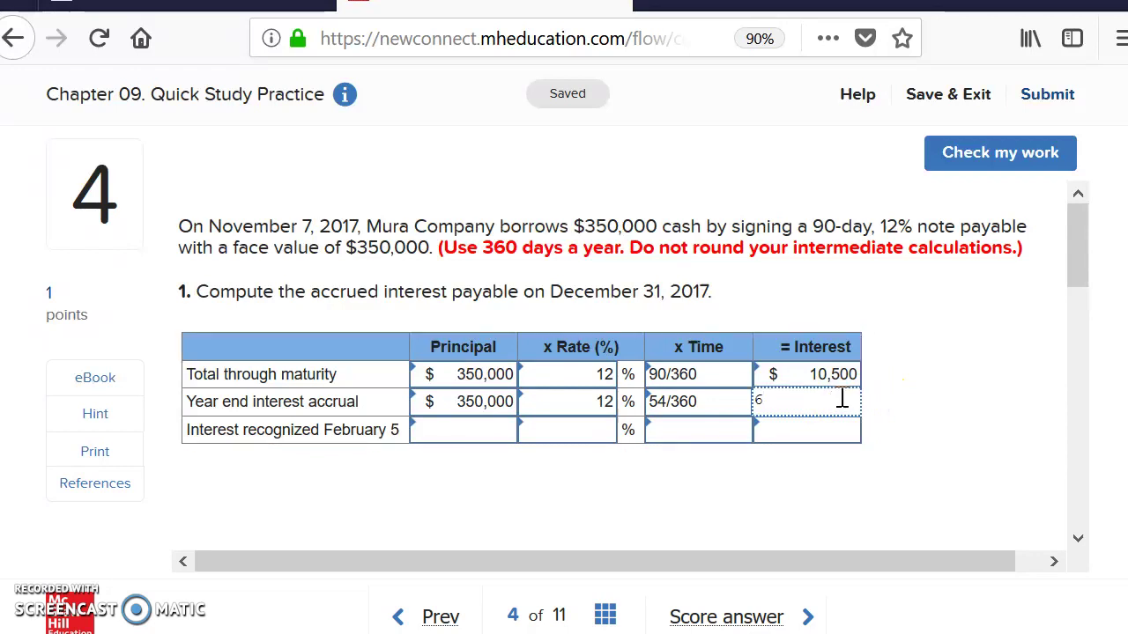
text(,)
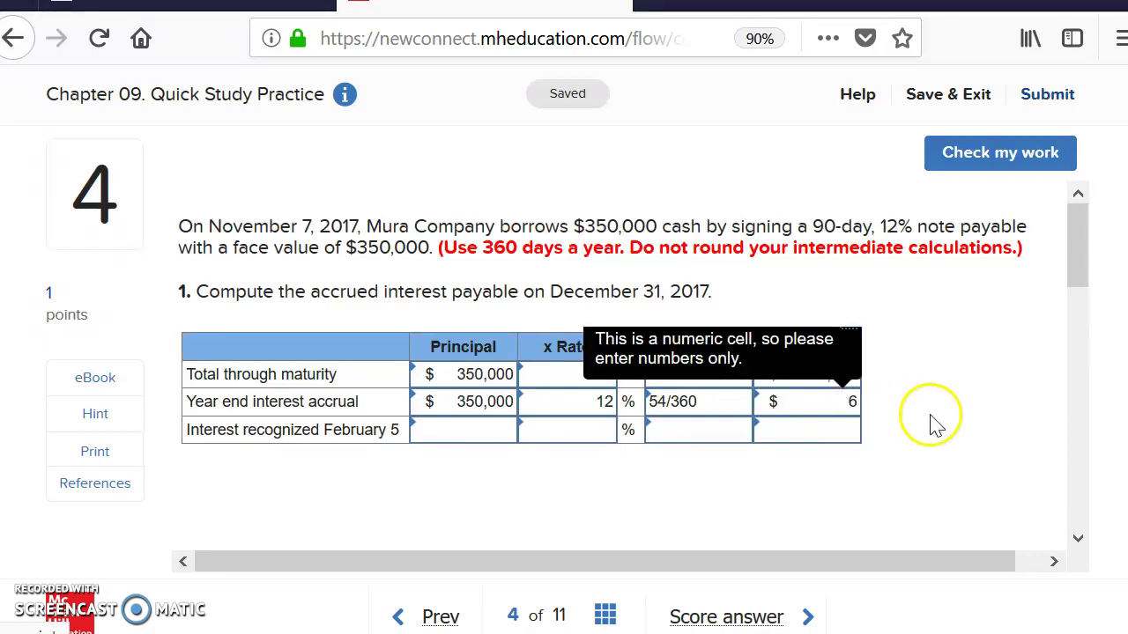
click(820, 402)
click(820, 402)
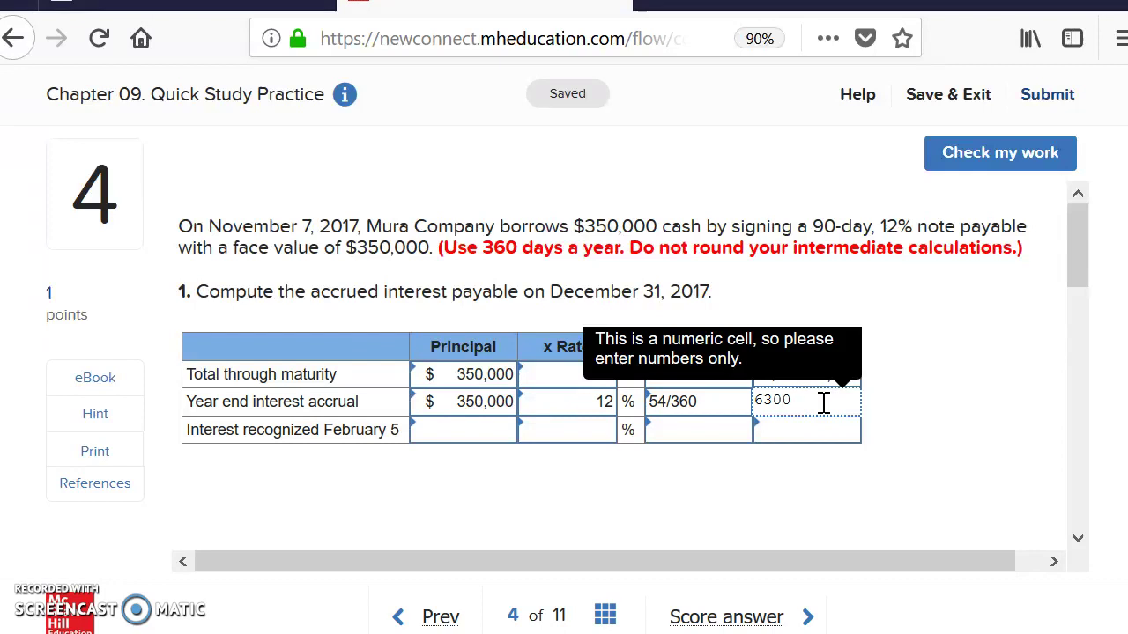
click(797, 429)
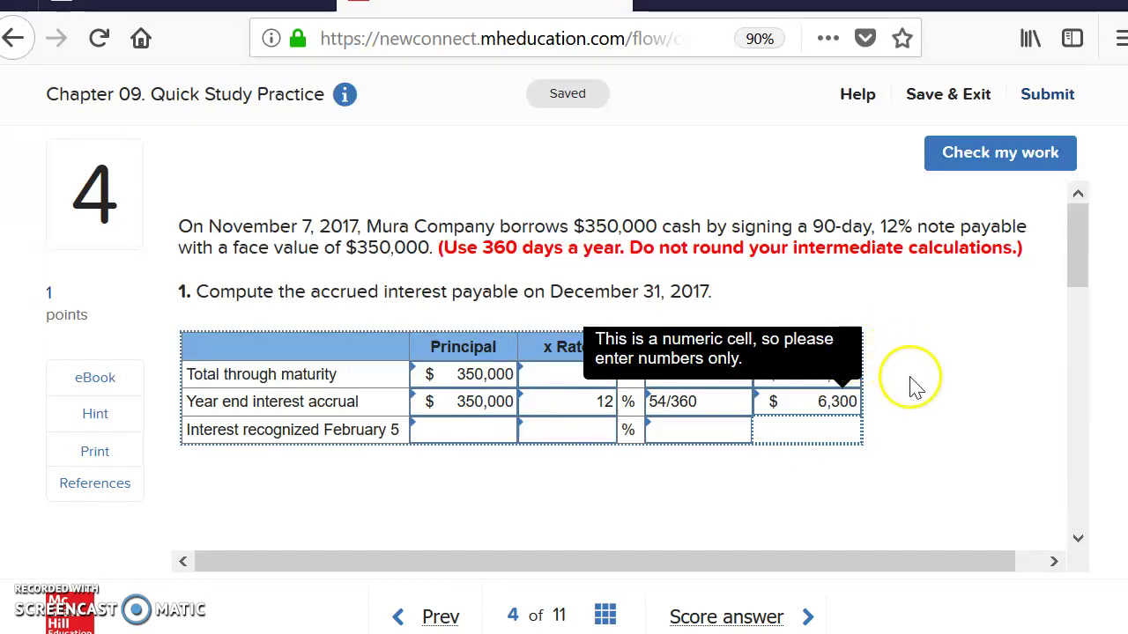
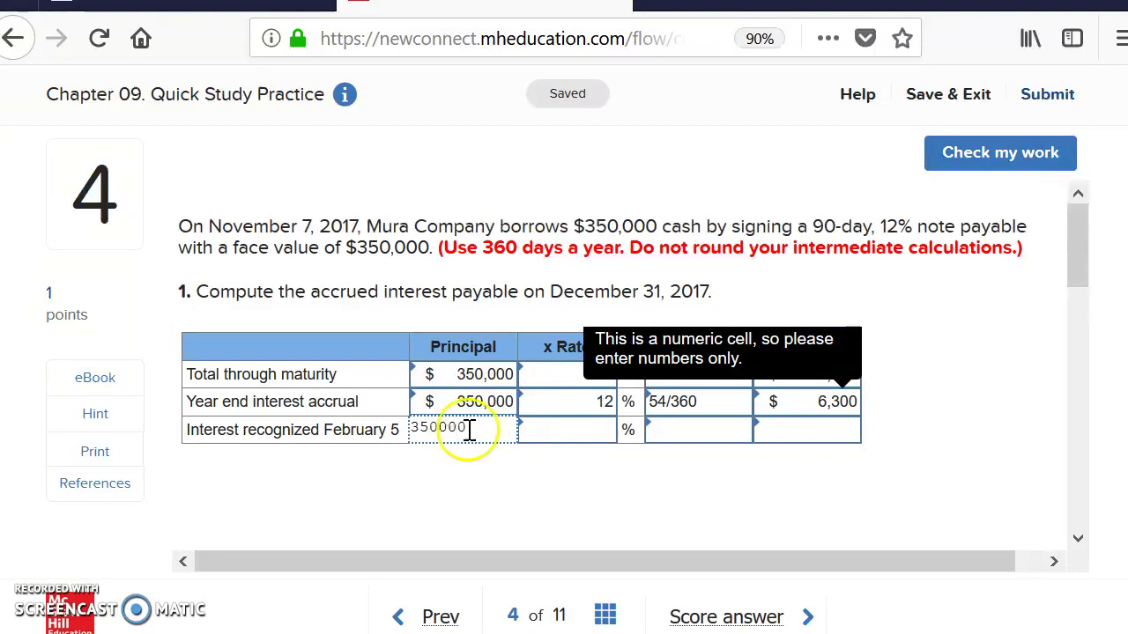
Step: Fill in the Interest recognized February 5 row with a principal of 350000, a rate of 12 and a time of 36/360
click(546, 433)
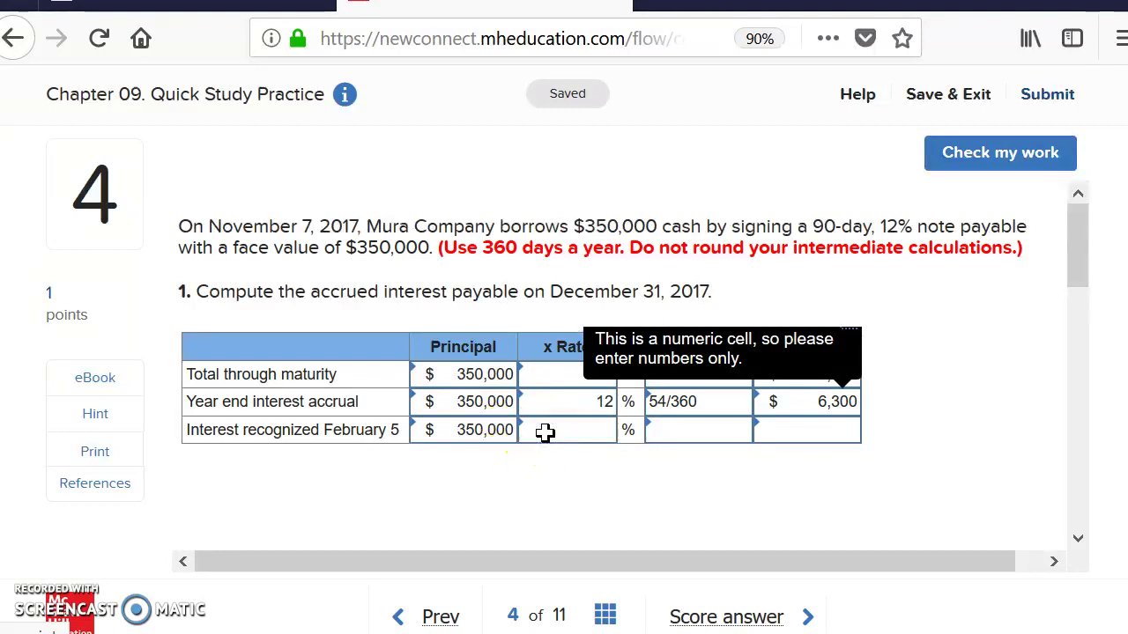
click(545, 432)
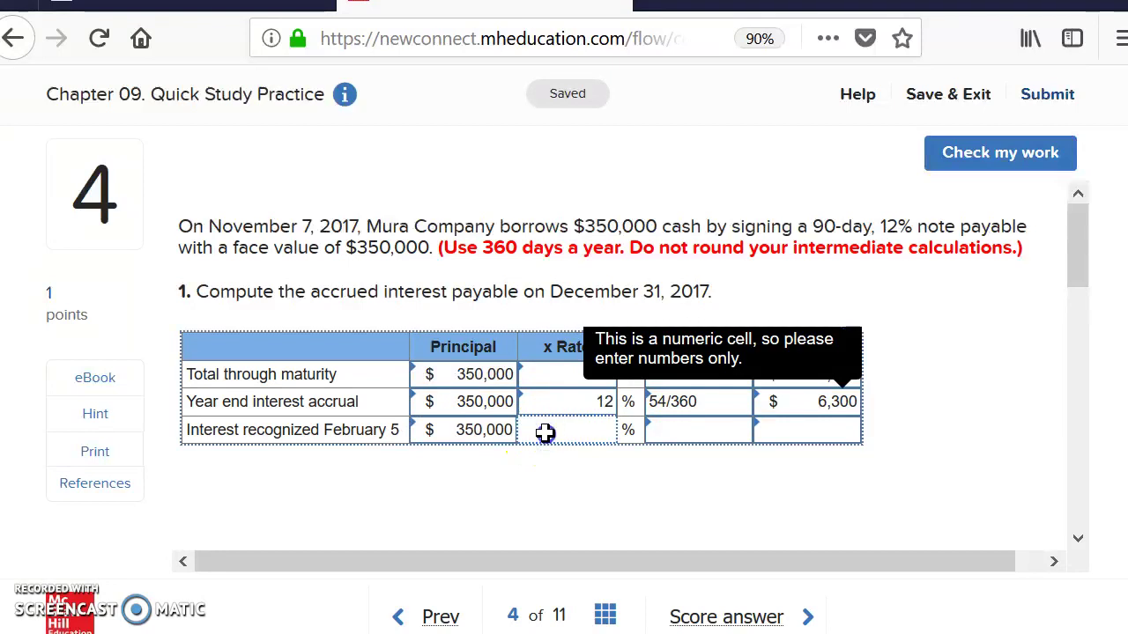
click(550, 432)
click(584, 431)
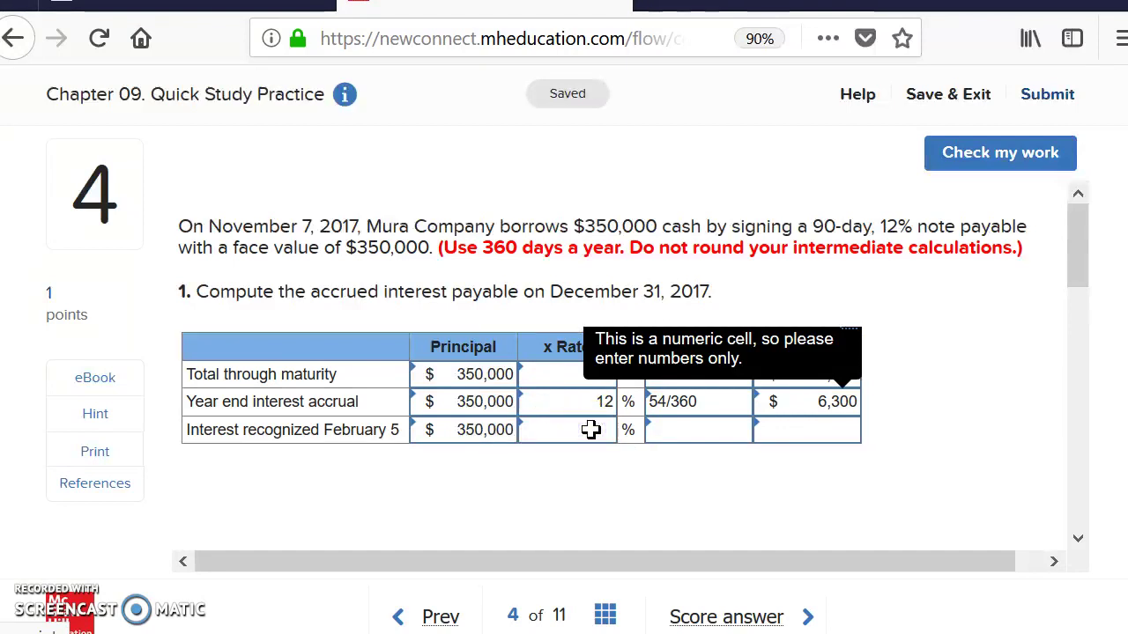
click(590, 430)
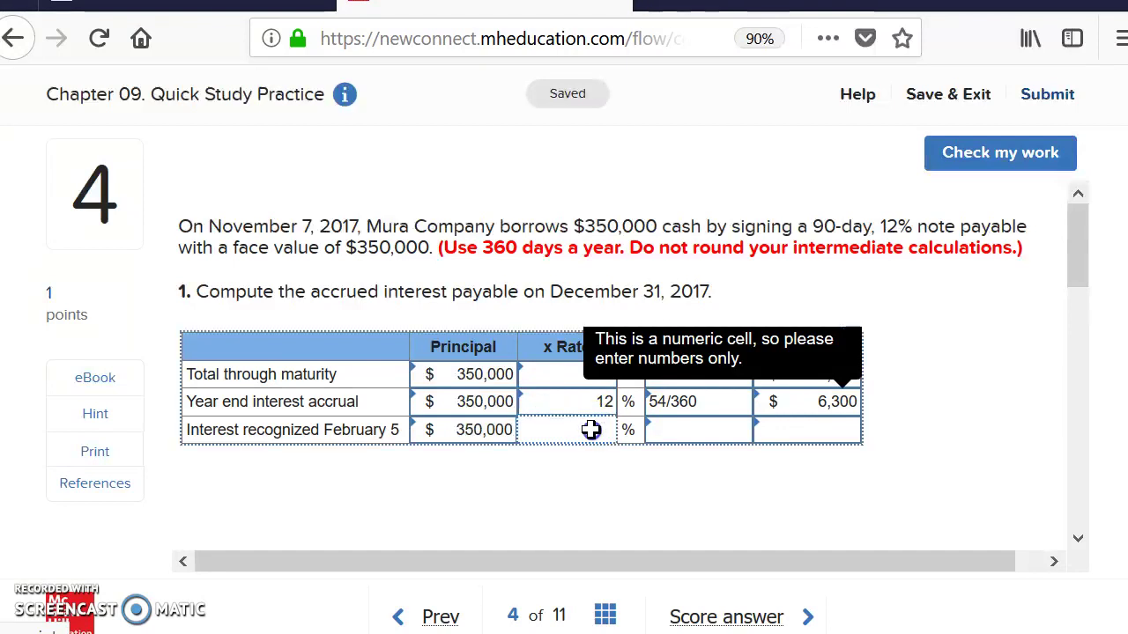
click(793, 425)
click(667, 425)
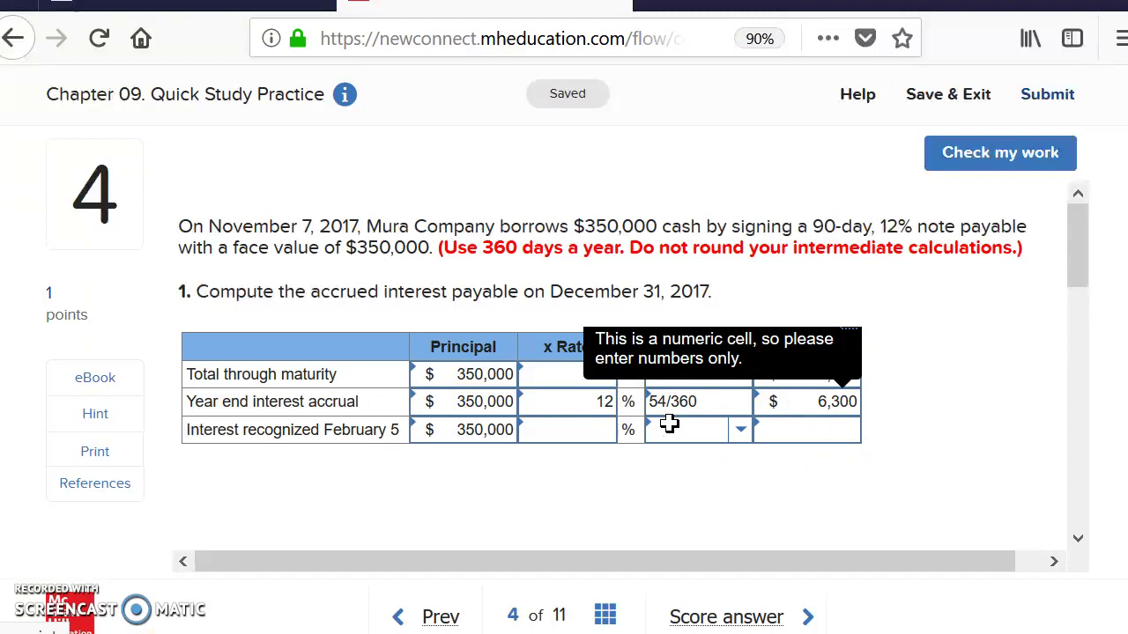
click(679, 430)
click(599, 430)
text(12)
click(682, 428)
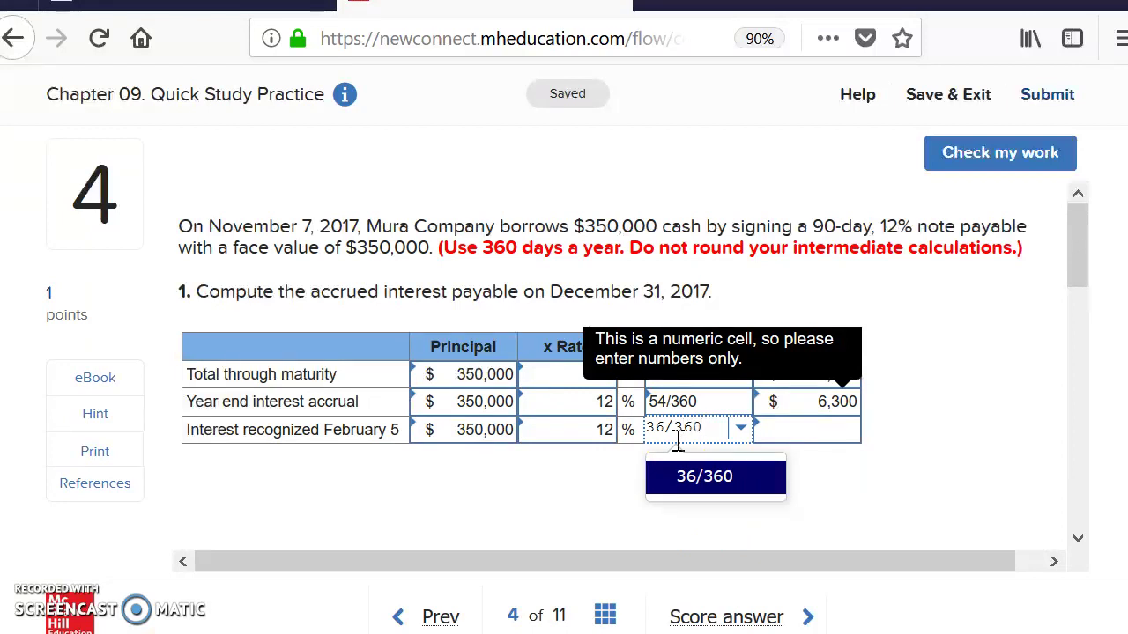
click(709, 476)
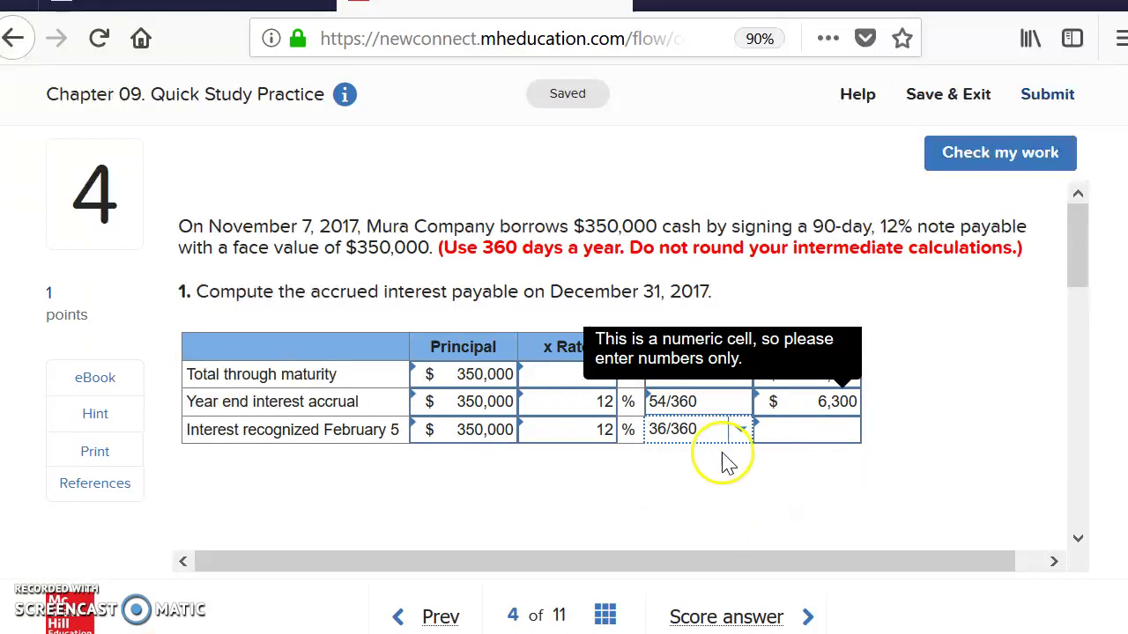
Step: Enter 4,200 as the interest in the Interest recognized February 5 row and switch to the calculator
click(822, 429)
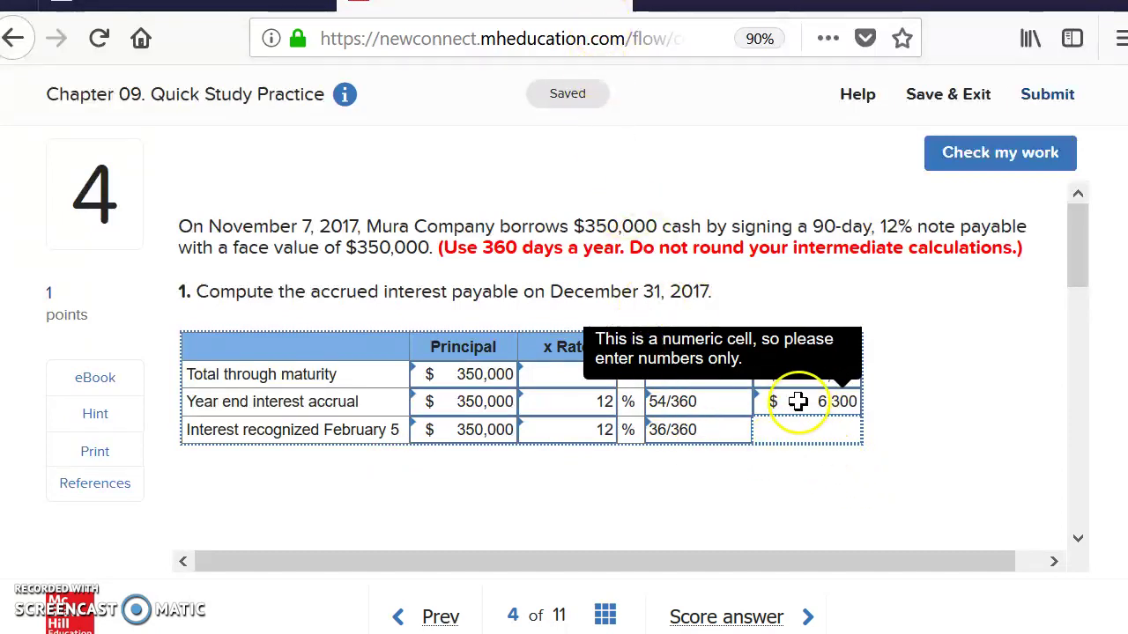
click(812, 375)
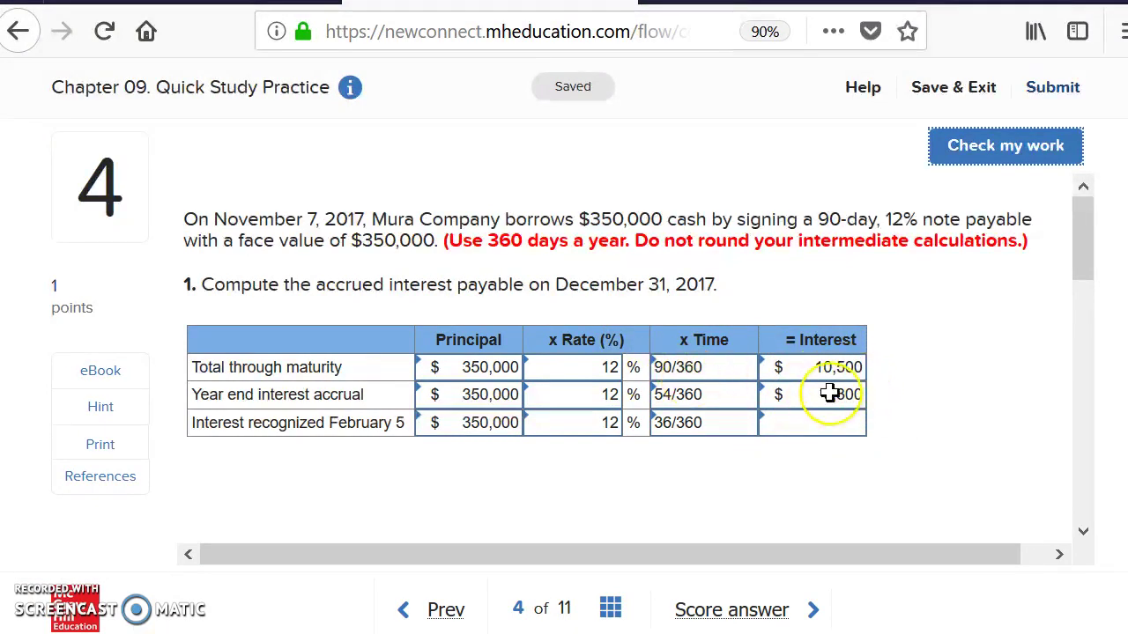
click(843, 430)
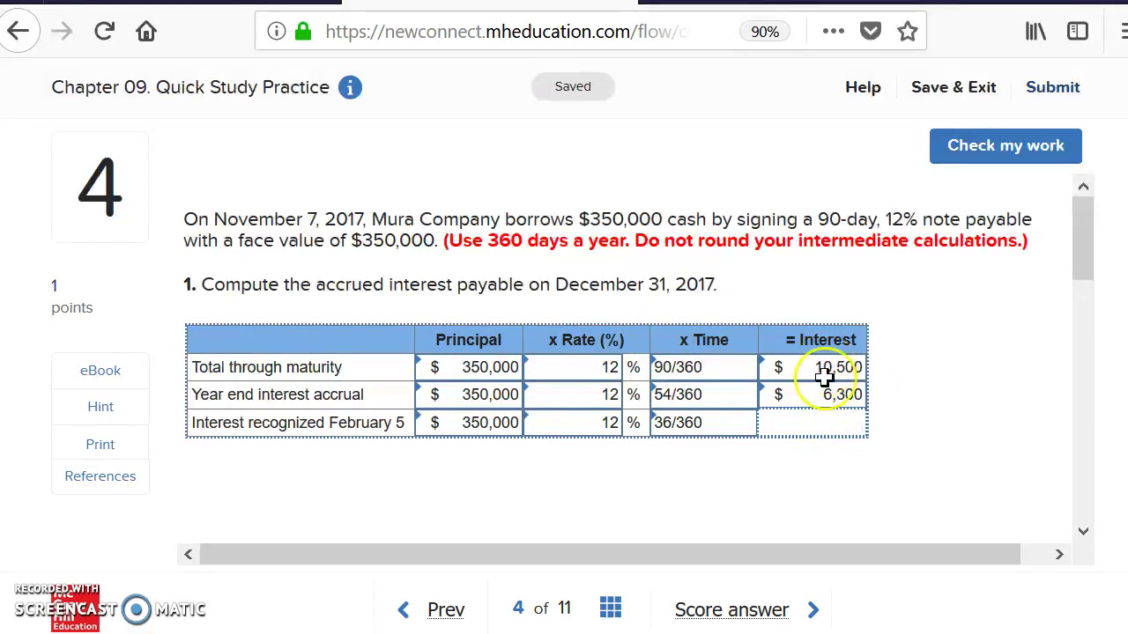
click(811, 426)
text(4,200)
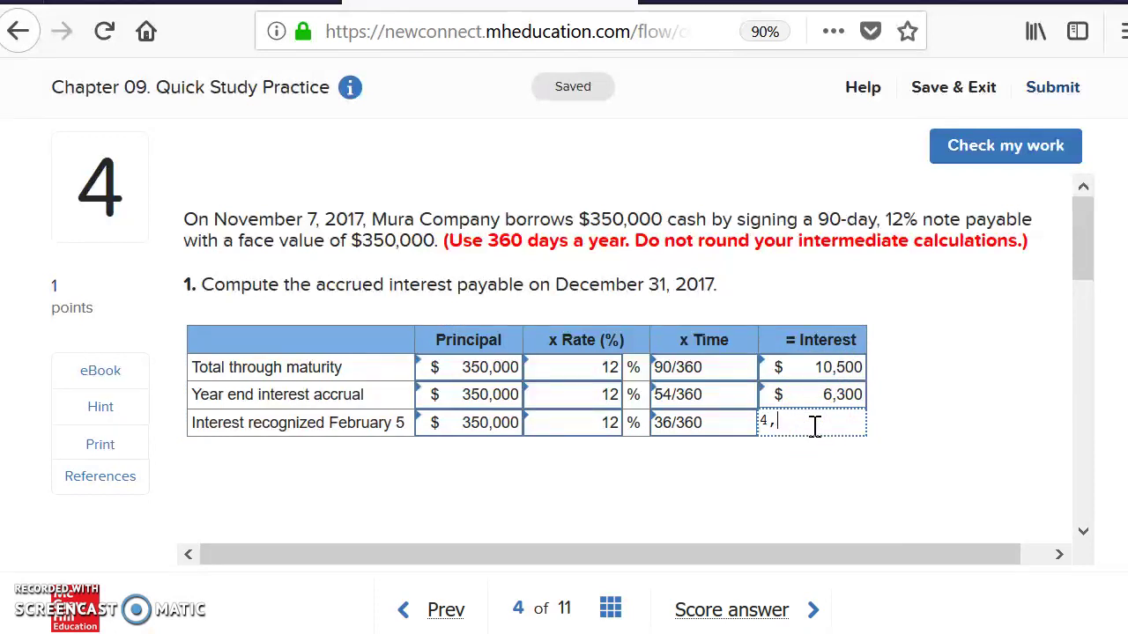
click(800, 471)
key(alt+Tab)
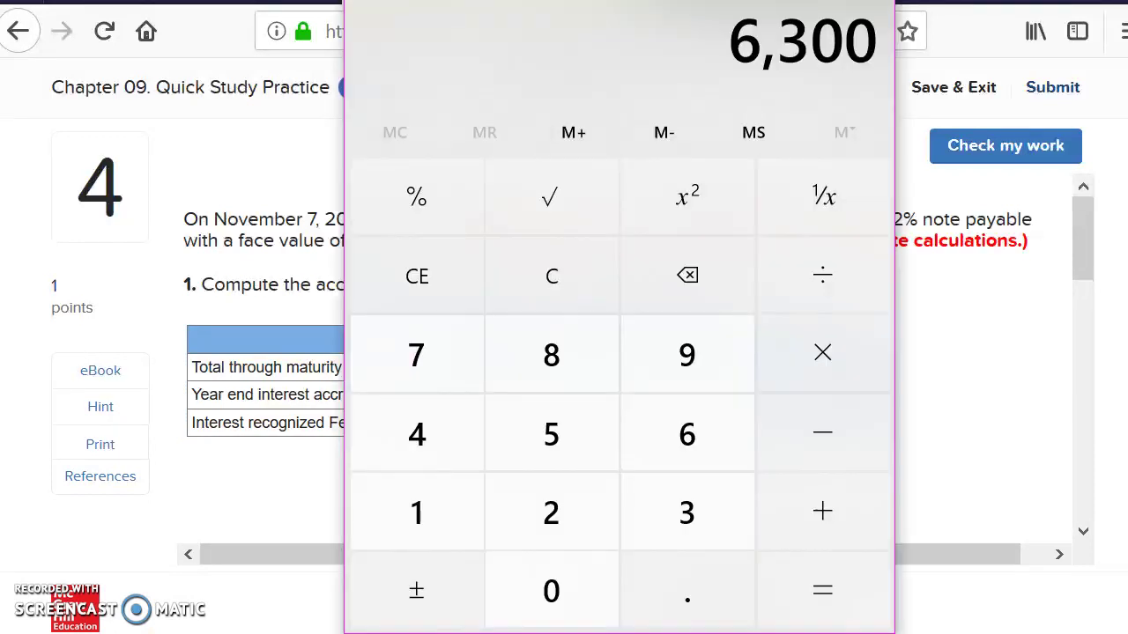
click(666, 511)
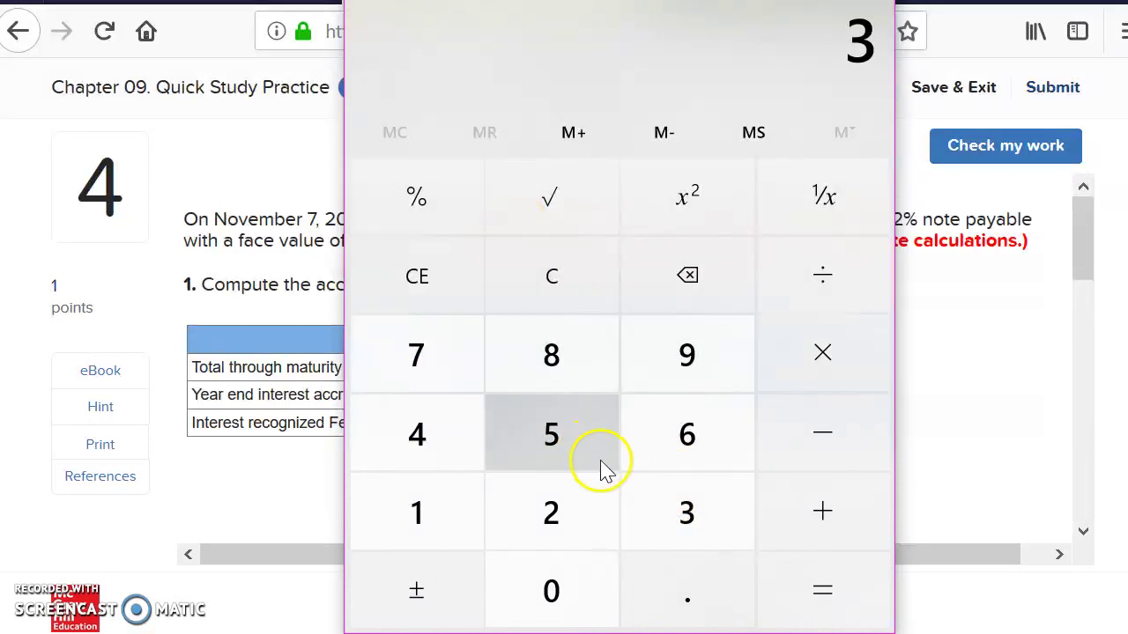
click(600, 467)
click(564, 606)
click(564, 606)
click(563, 606)
click(564, 606)
click(836, 363)
click(671, 608)
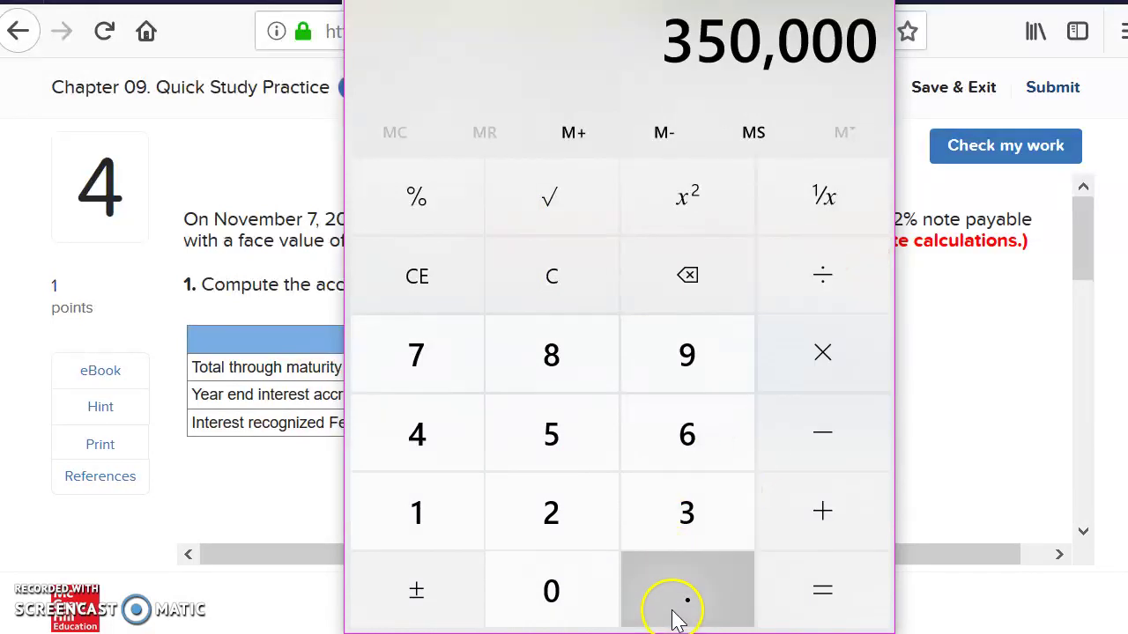
click(445, 520)
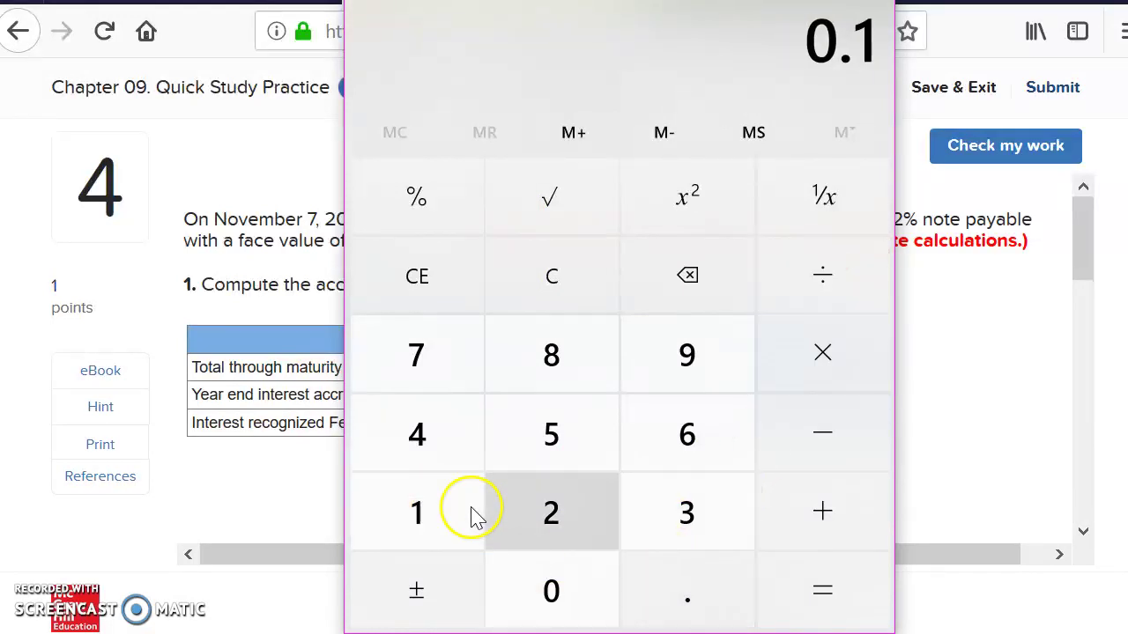
click(537, 544)
click(838, 353)
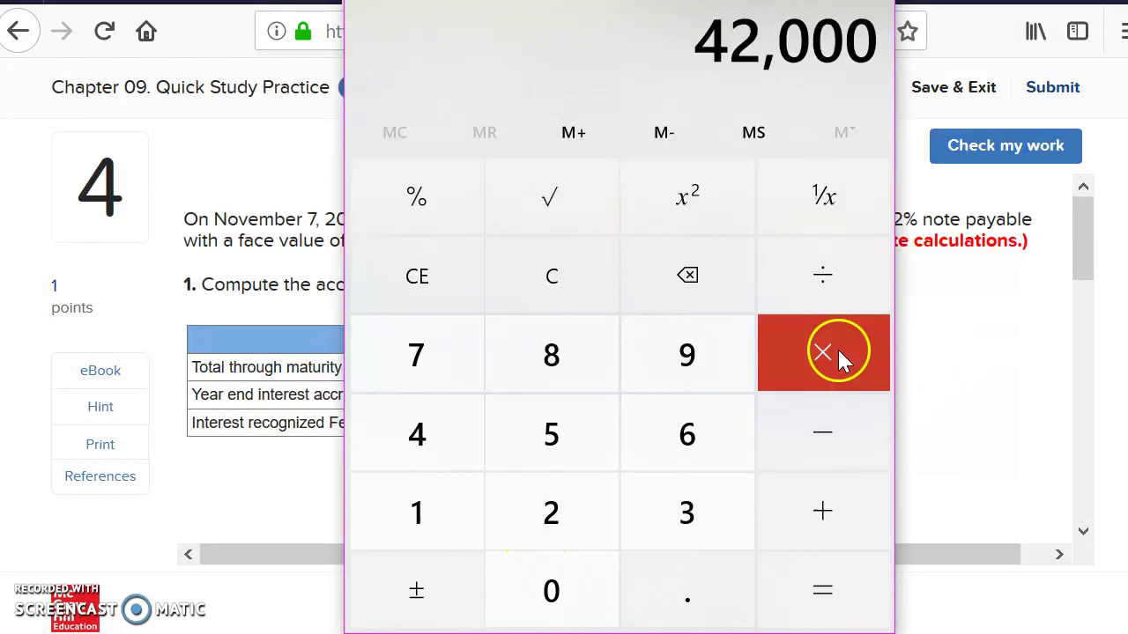
click(691, 509)
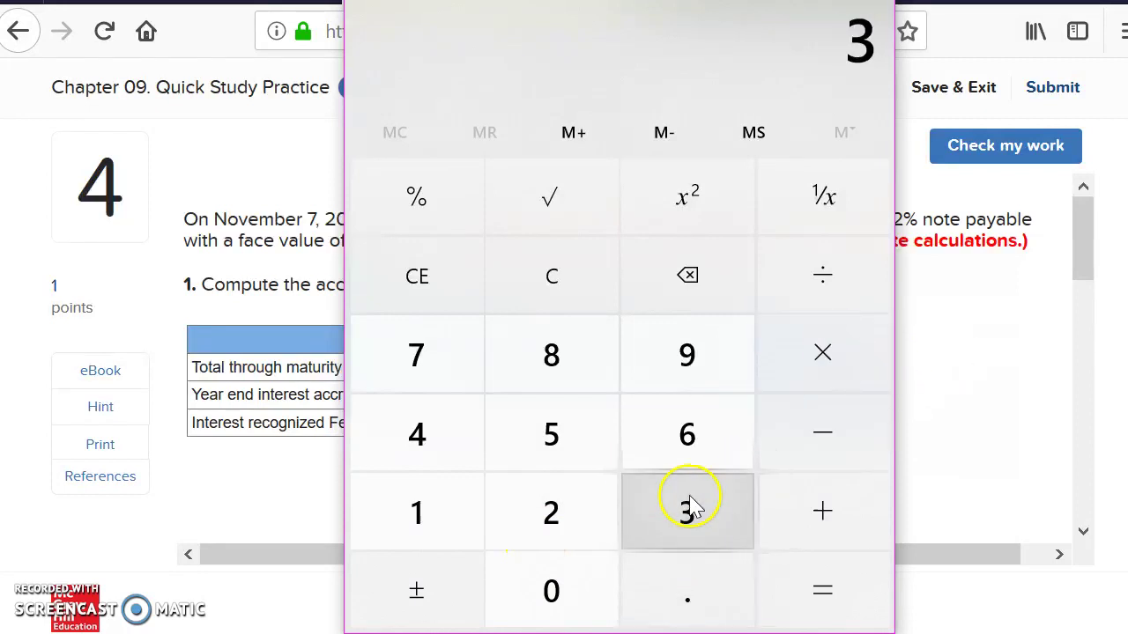
click(696, 432)
click(818, 276)
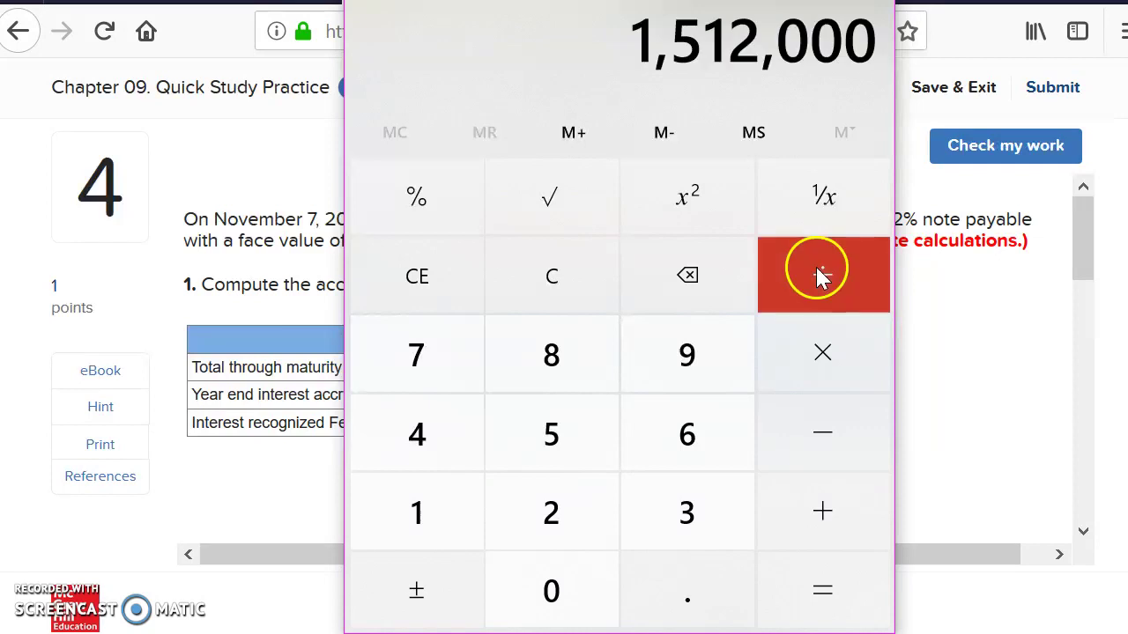
click(693, 361)
click(571, 597)
click(571, 597)
click(811, 247)
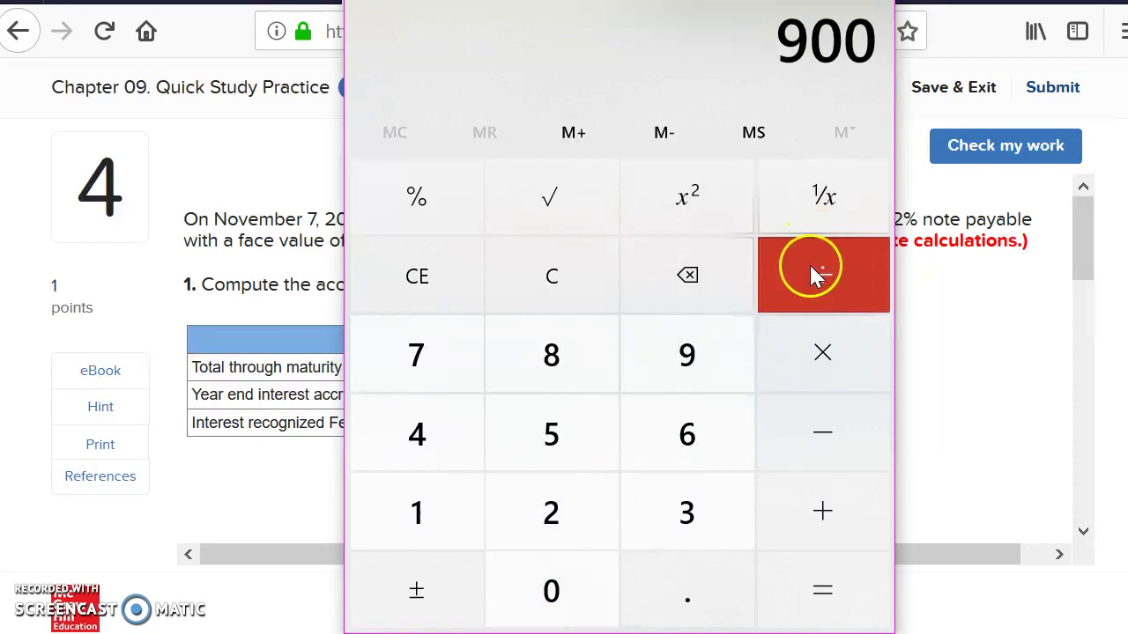
click(809, 282)
click(808, 280)
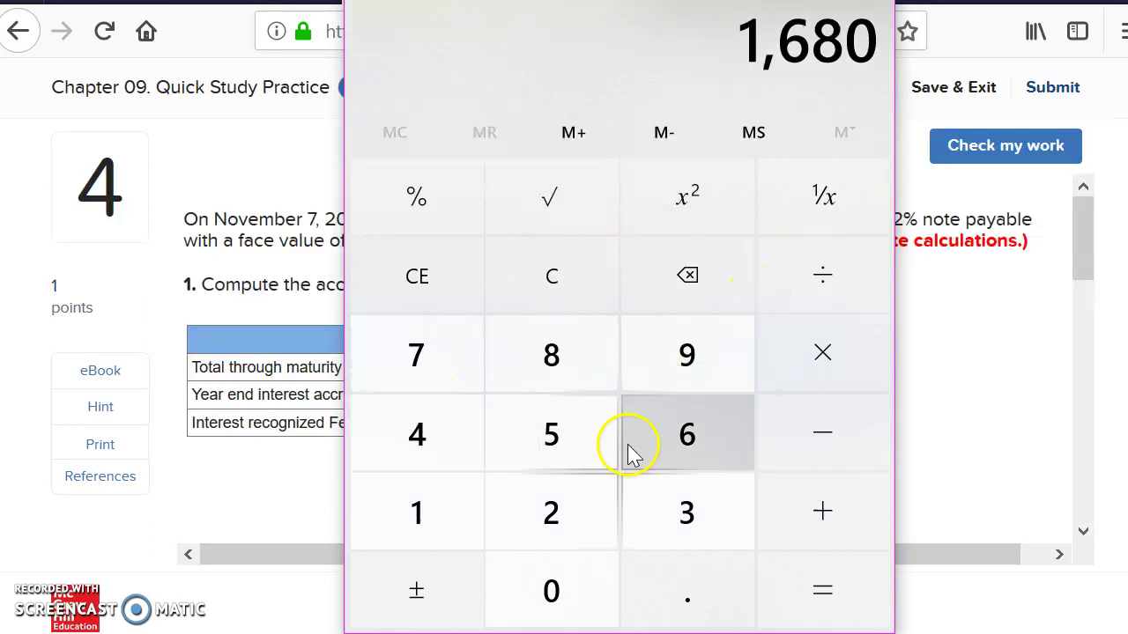
click(698, 518)
click(685, 460)
click(548, 621)
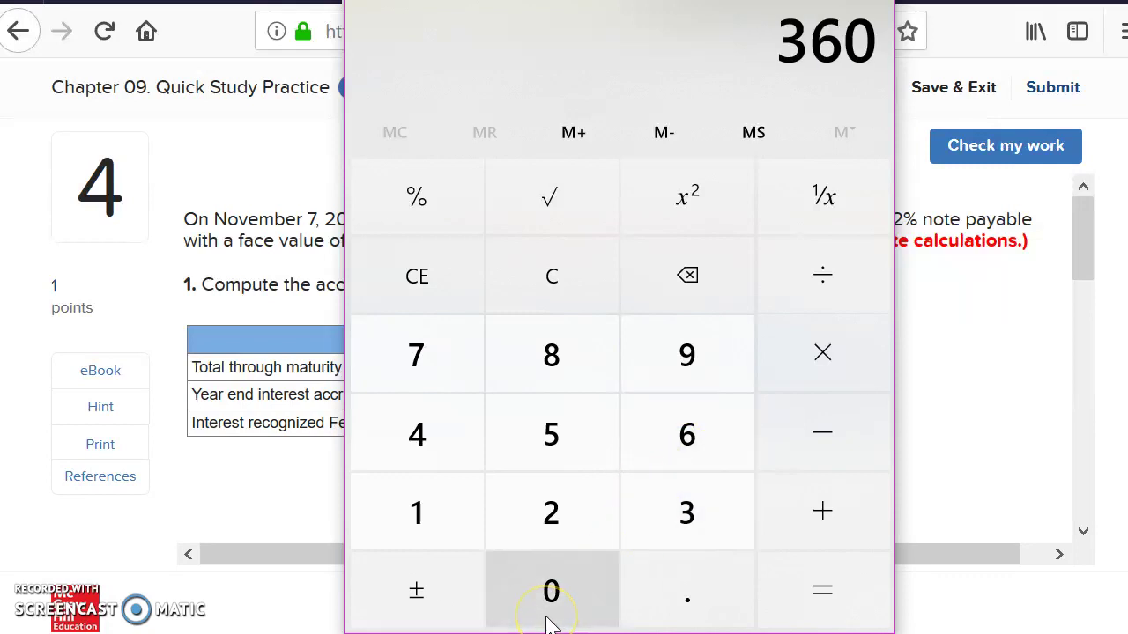
click(527, 271)
Step: Start the February 5 interest calculation by entering 350000 times 0.12
click(667, 523)
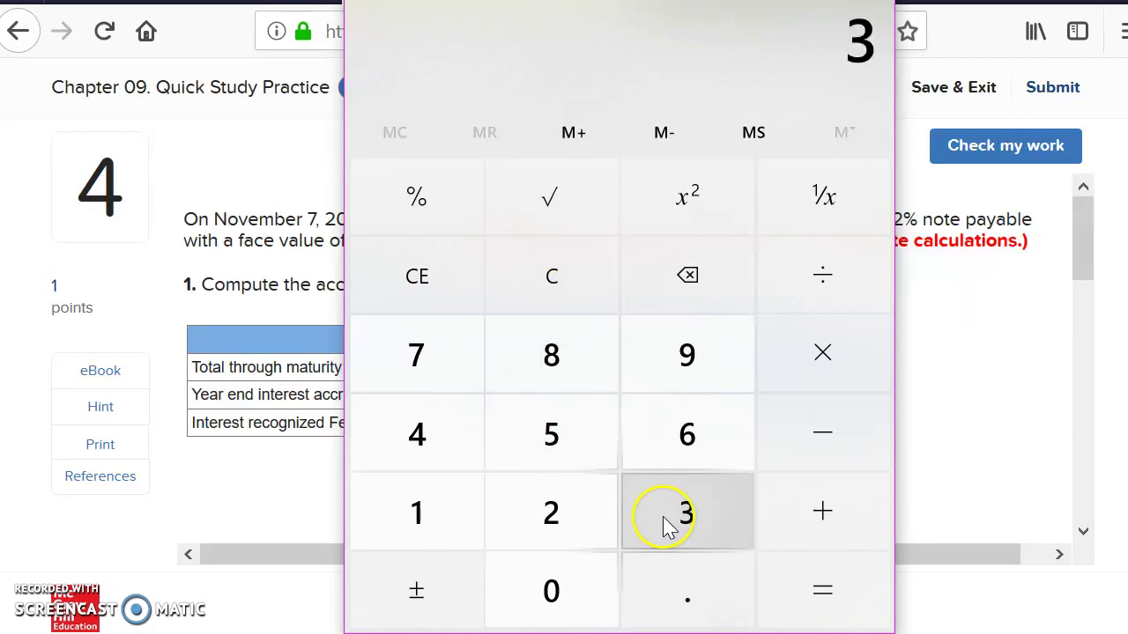
click(573, 440)
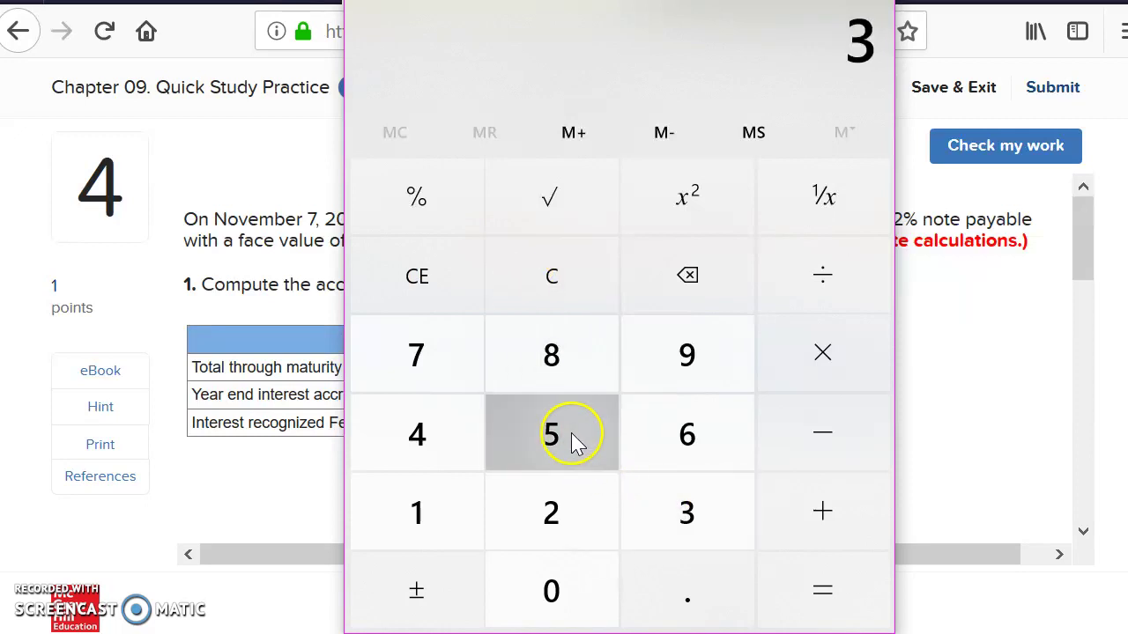
click(518, 592)
click(520, 595)
click(520, 595)
click(519, 595)
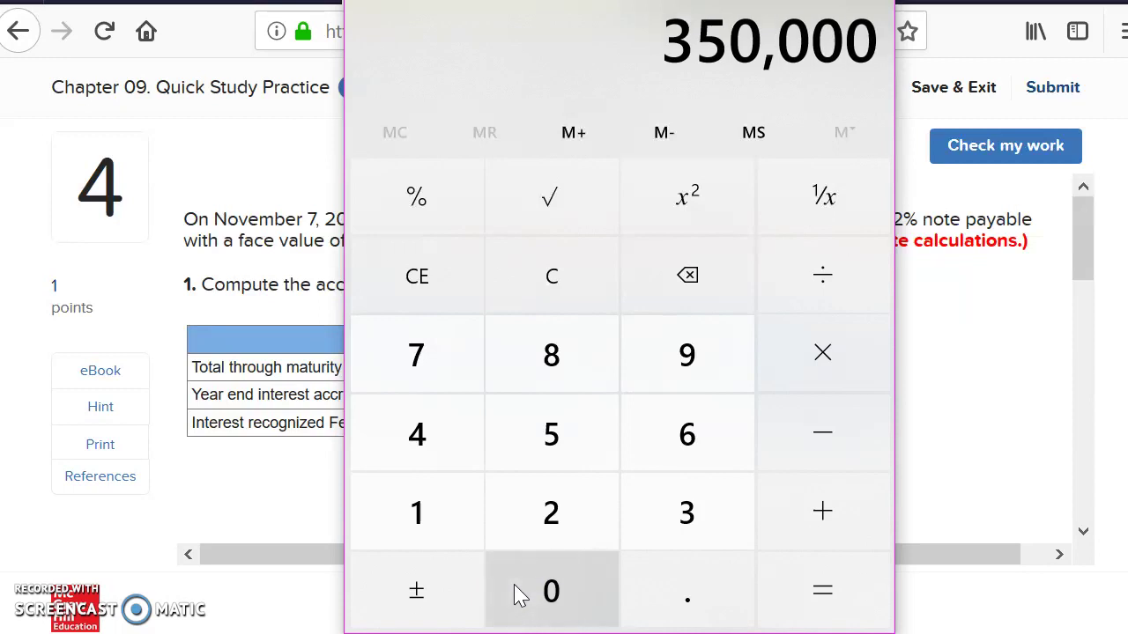
click(847, 340)
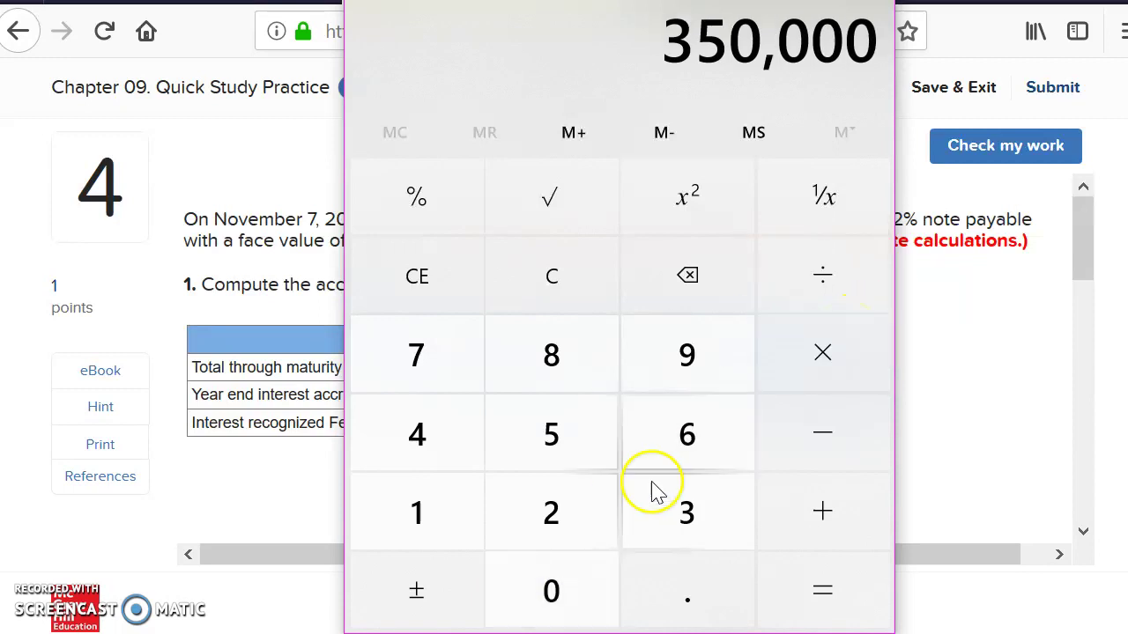
click(686, 592)
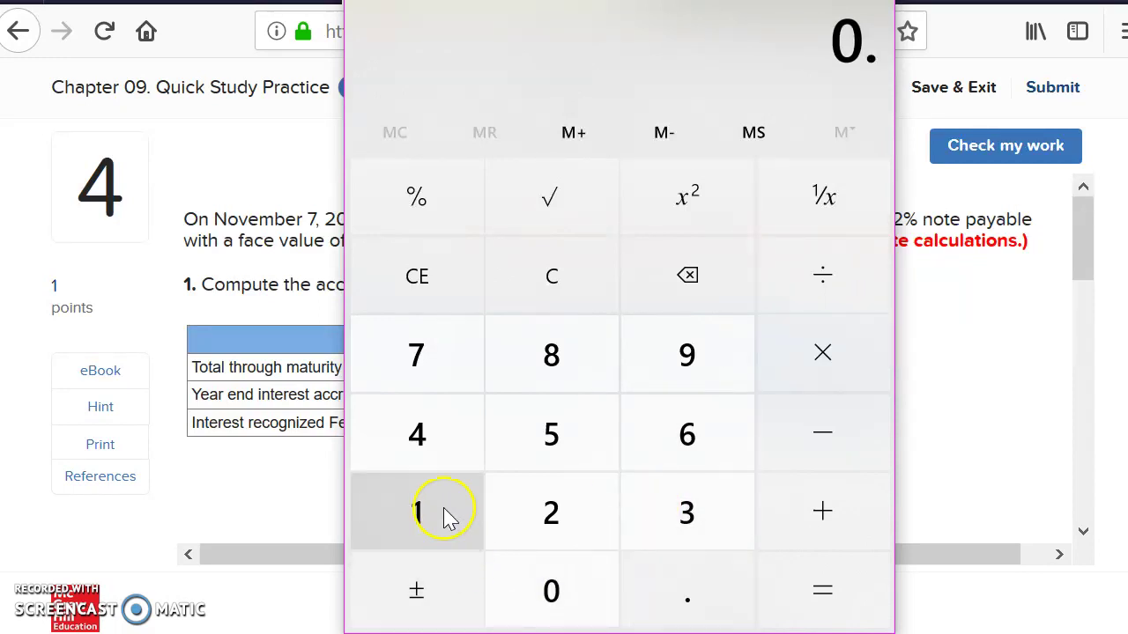
click(443, 516)
click(546, 516)
Step: Multiply the product by 36 and divide by 360 to compute the interest recognized on February 5
click(793, 379)
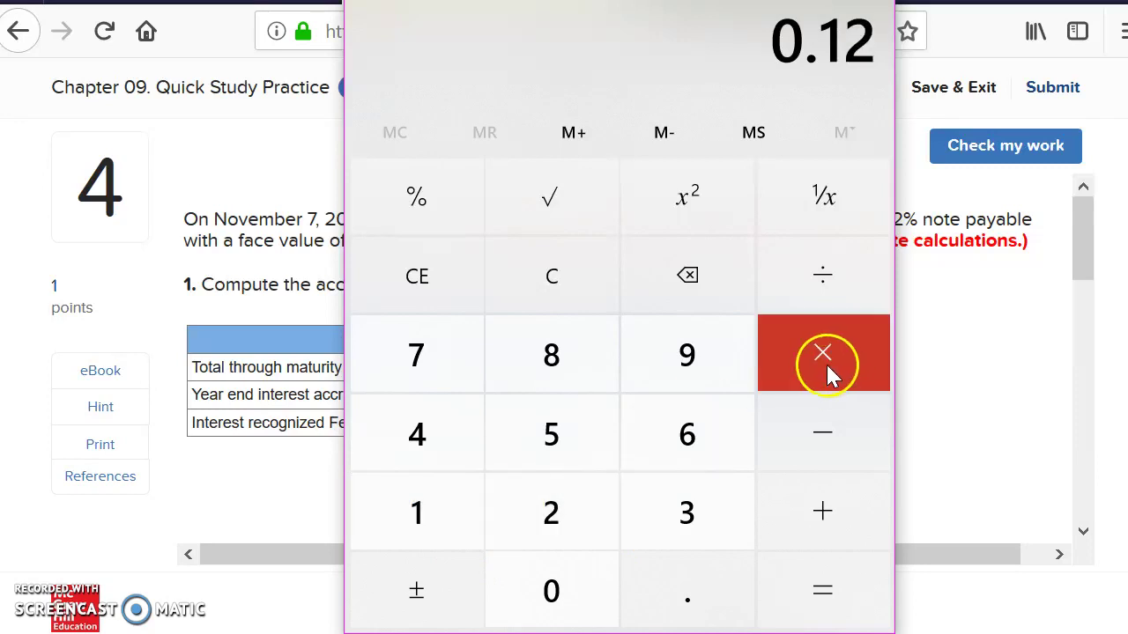
click(700, 517)
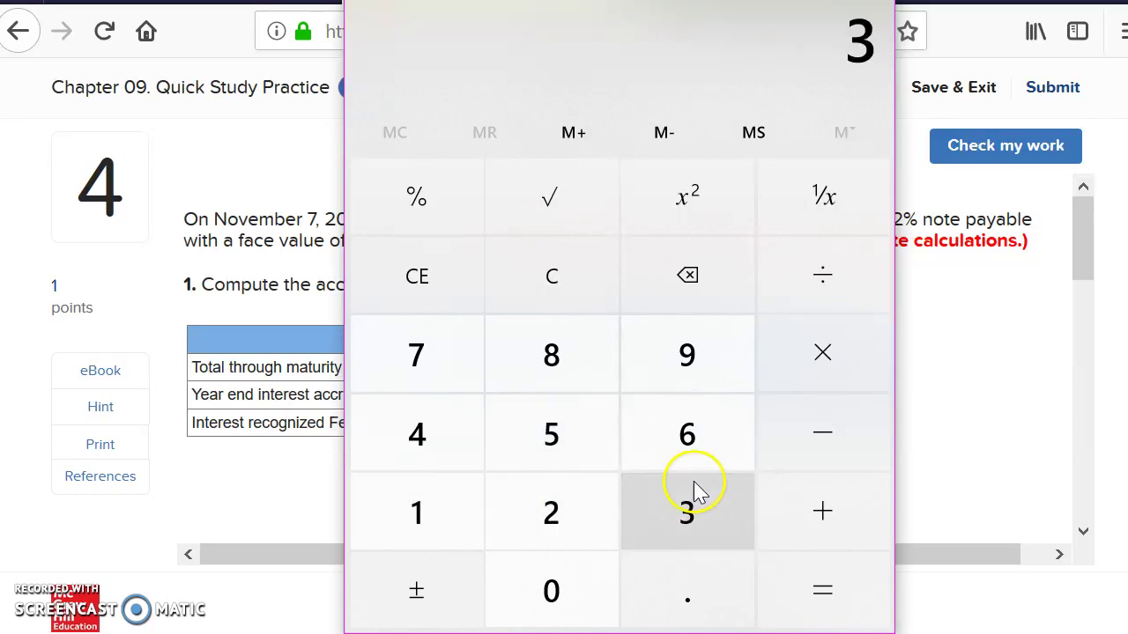
click(700, 440)
click(776, 357)
click(831, 274)
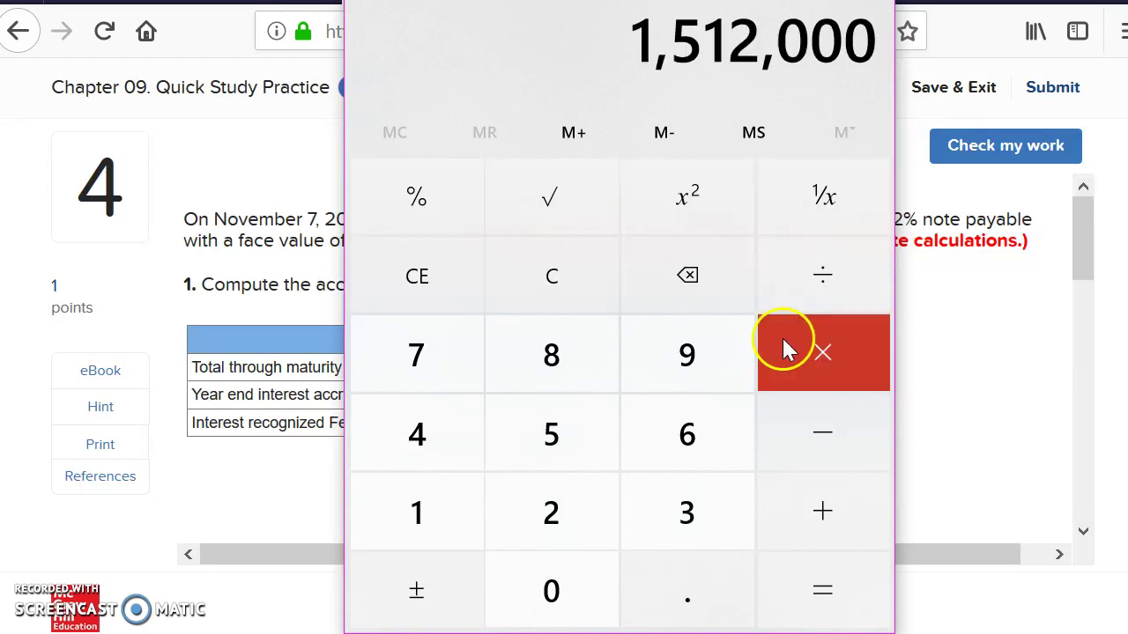
click(694, 494)
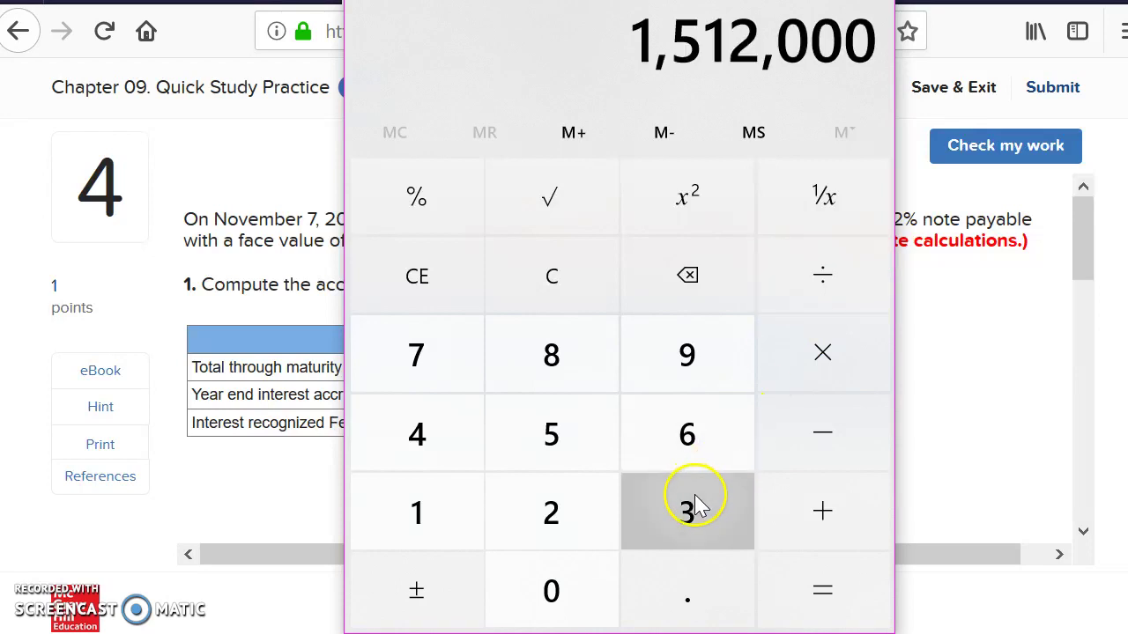
click(686, 434)
click(549, 610)
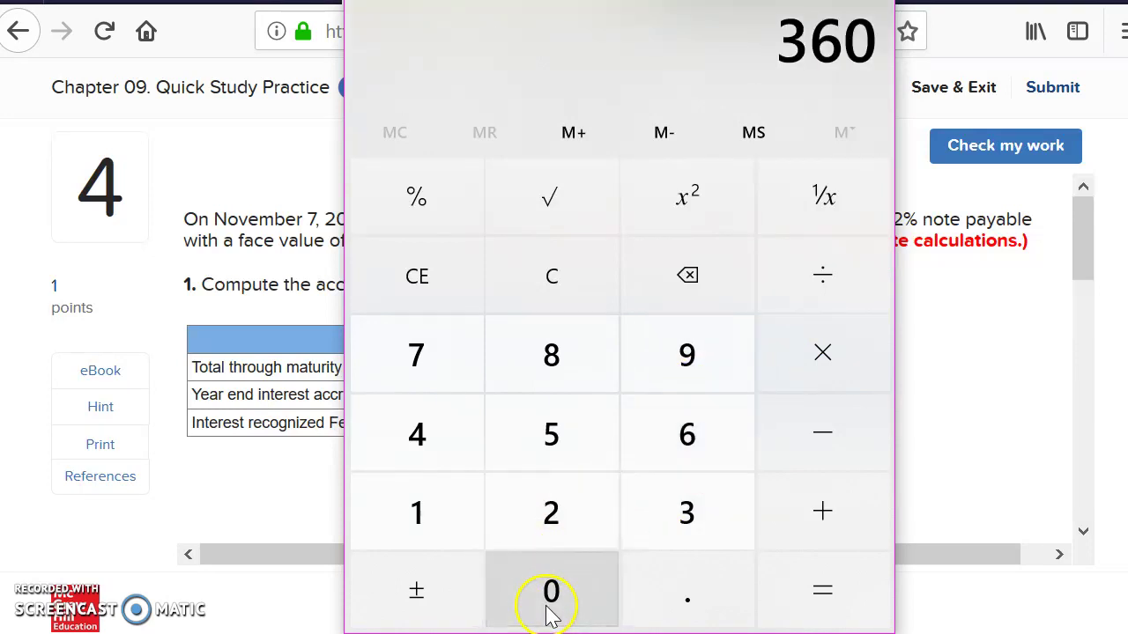
click(784, 607)
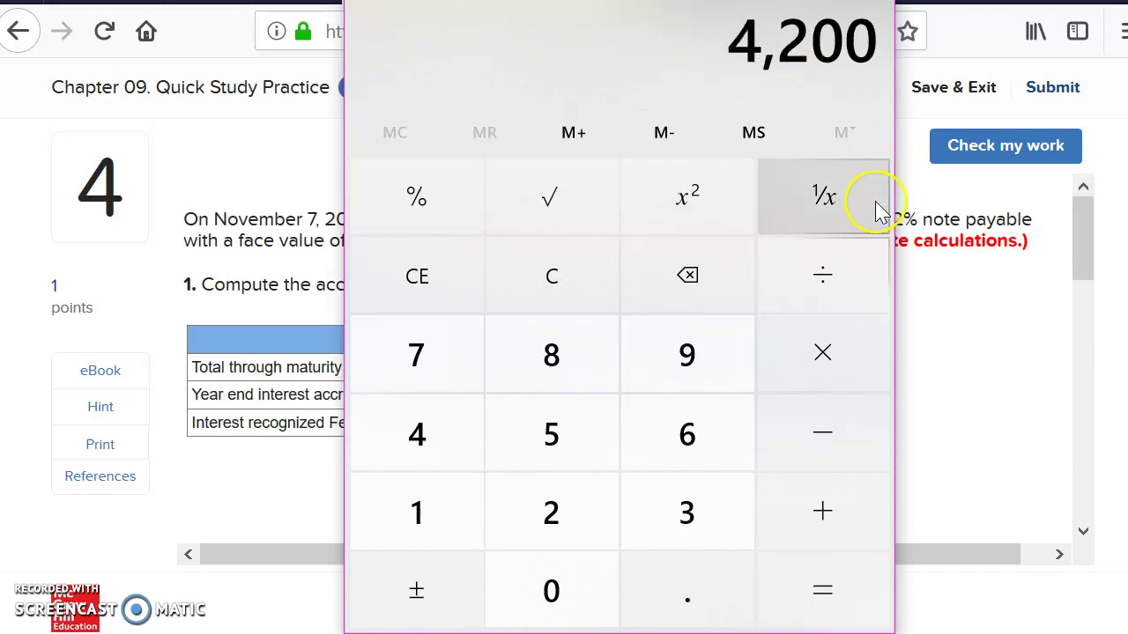
Step: Return to question 4 and submit its completed interest table for scoring
click(957, 378)
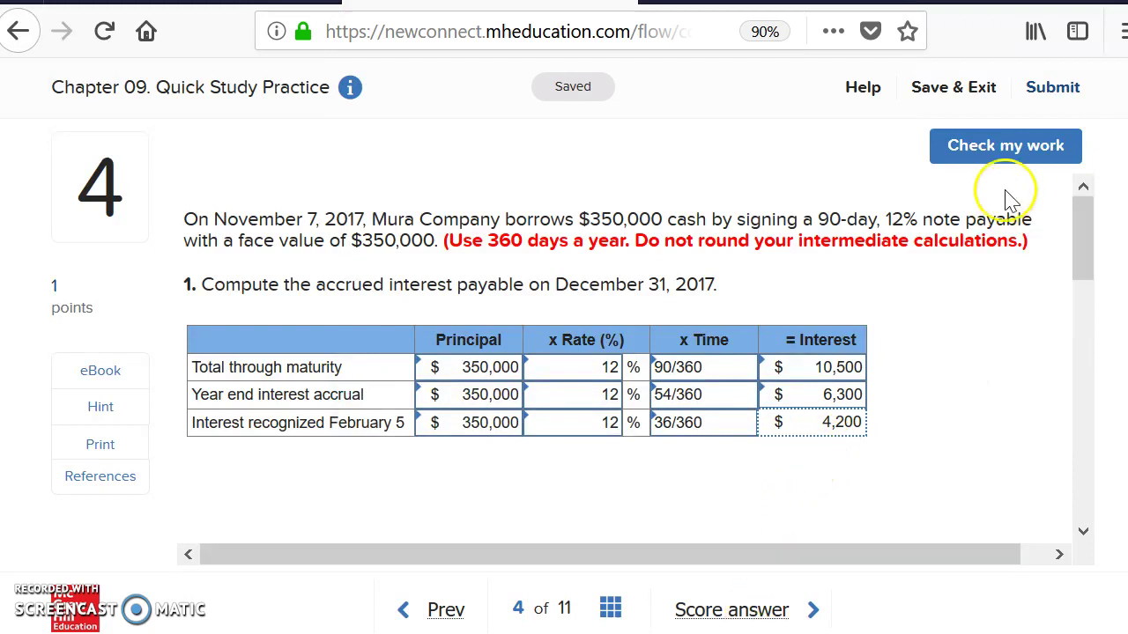
click(690, 615)
click(687, 405)
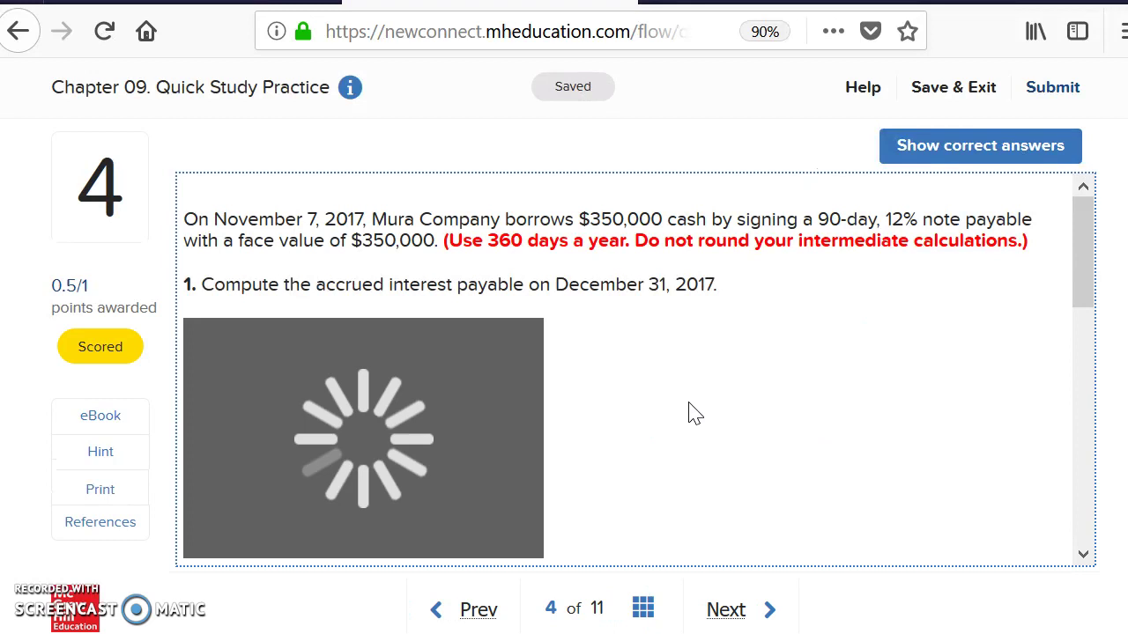
click(655, 527)
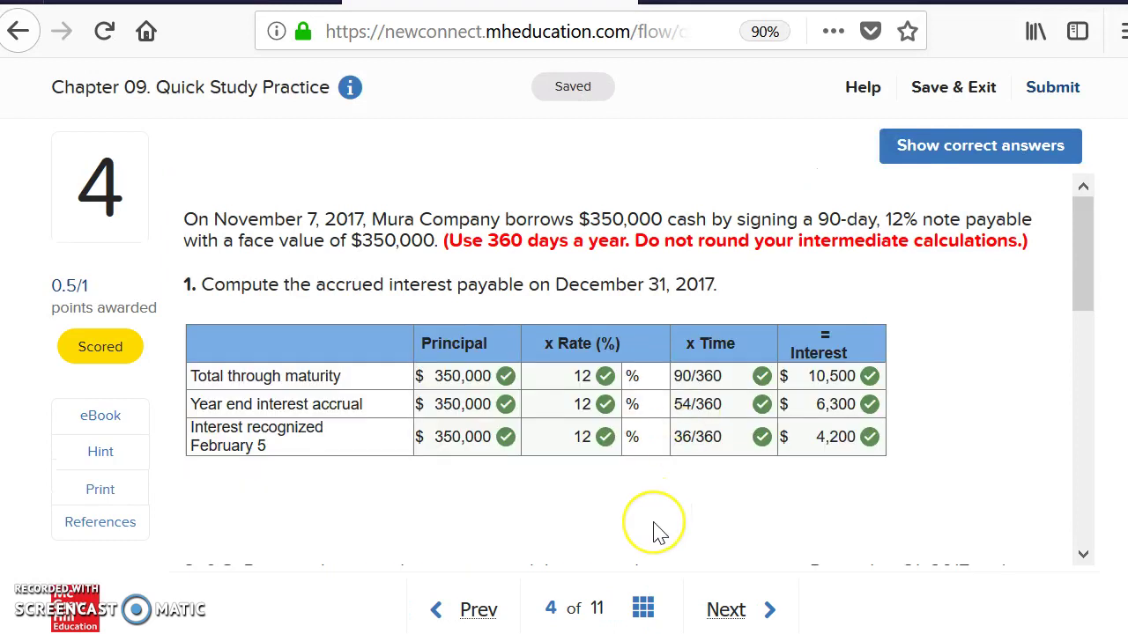
click(716, 527)
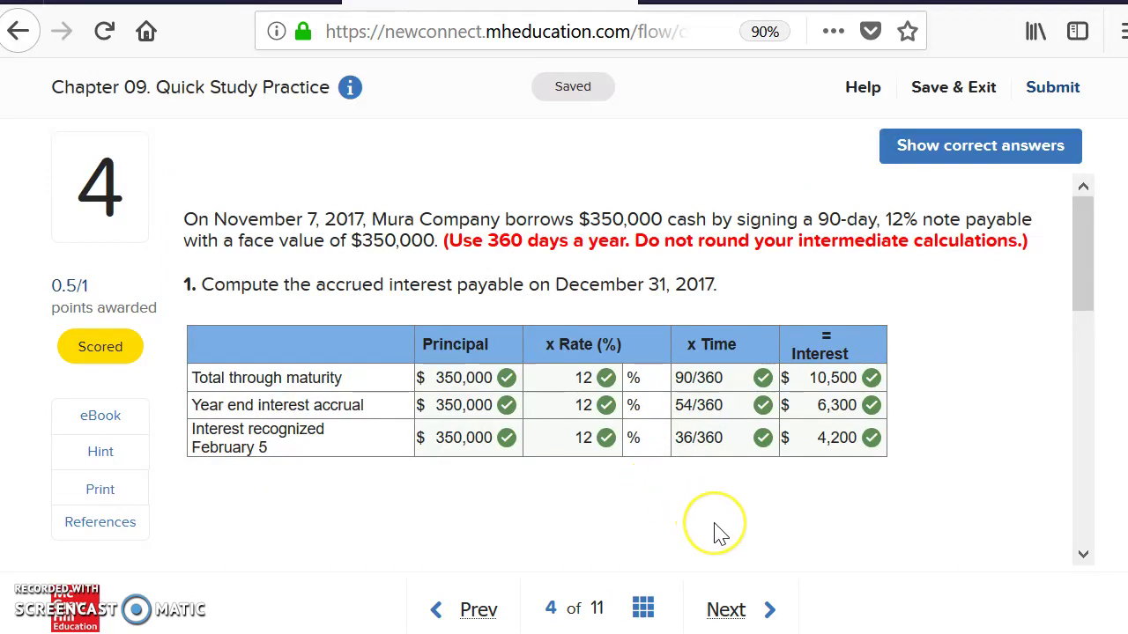